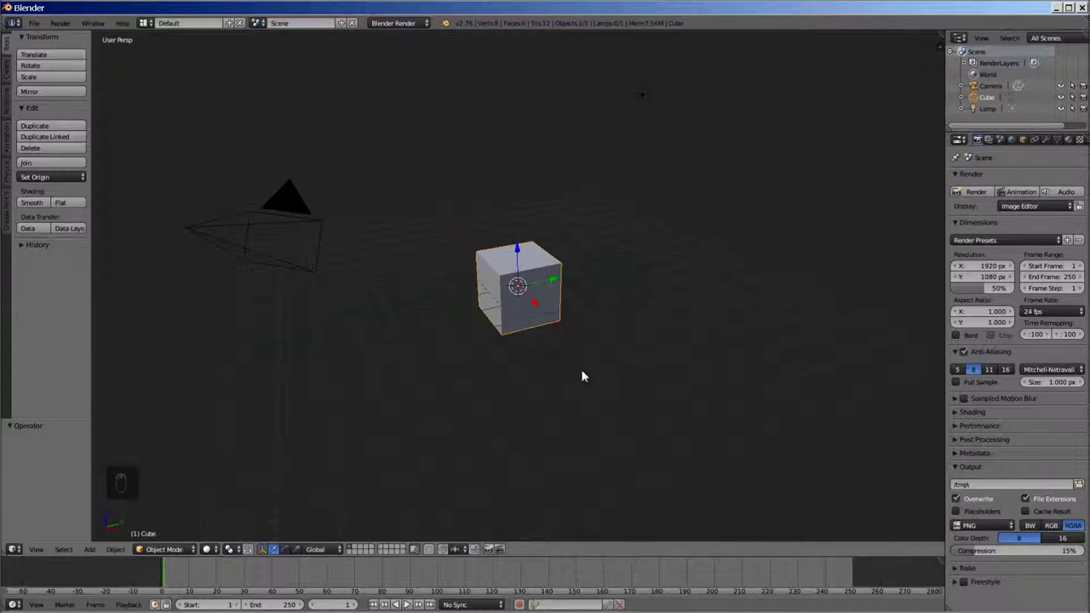
- Switch the viewport to a front orthographic view of the default cube
{"action": "key", "text": "KP_1"}
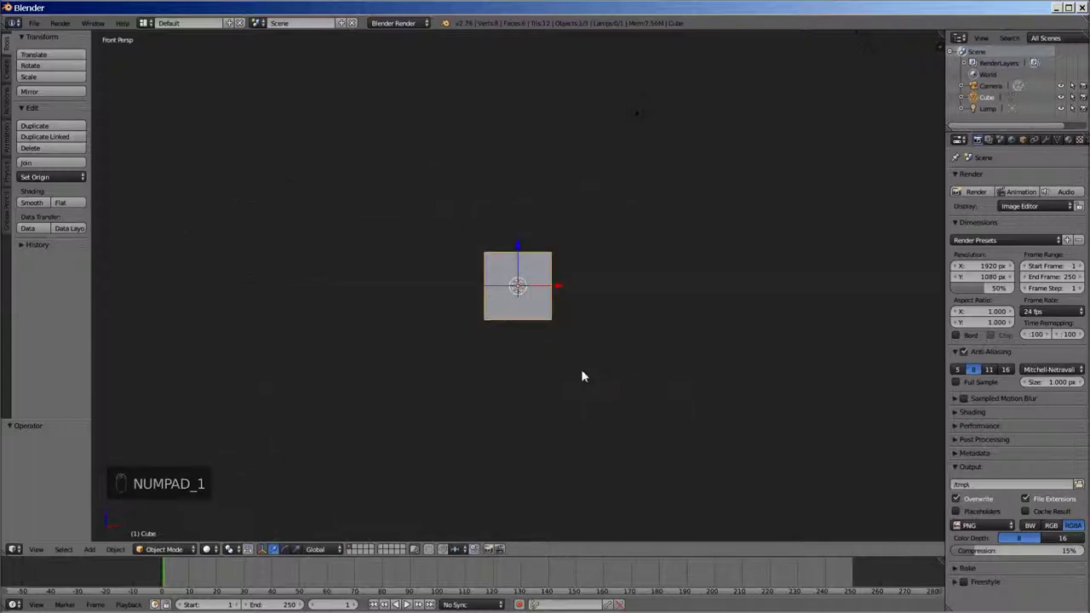
{"action": "key", "text": "KP_5"}
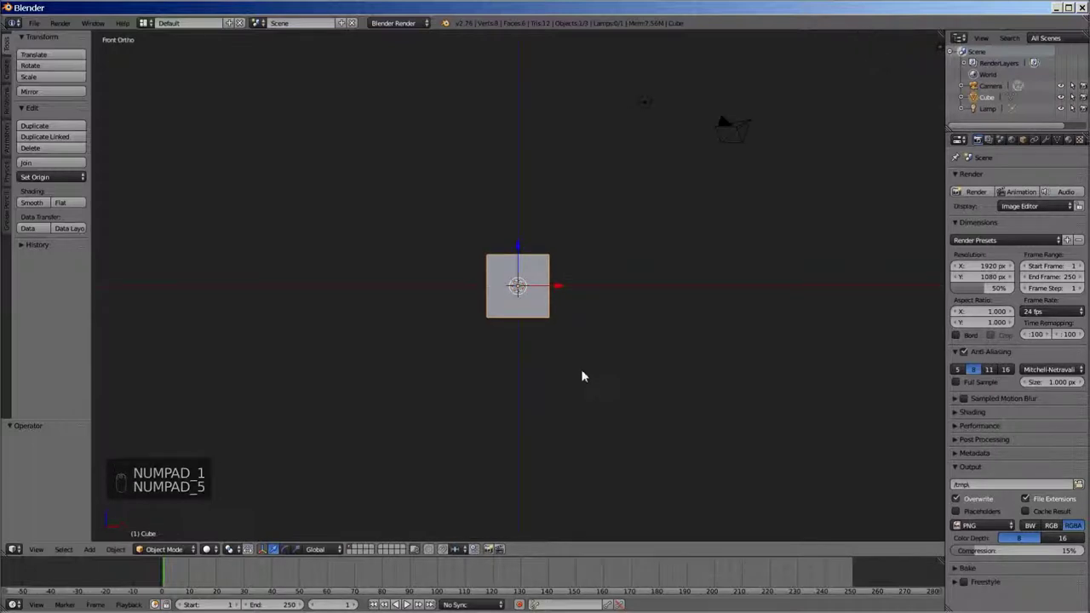
{"action": "left_click", "coordinate": [36, 550]}
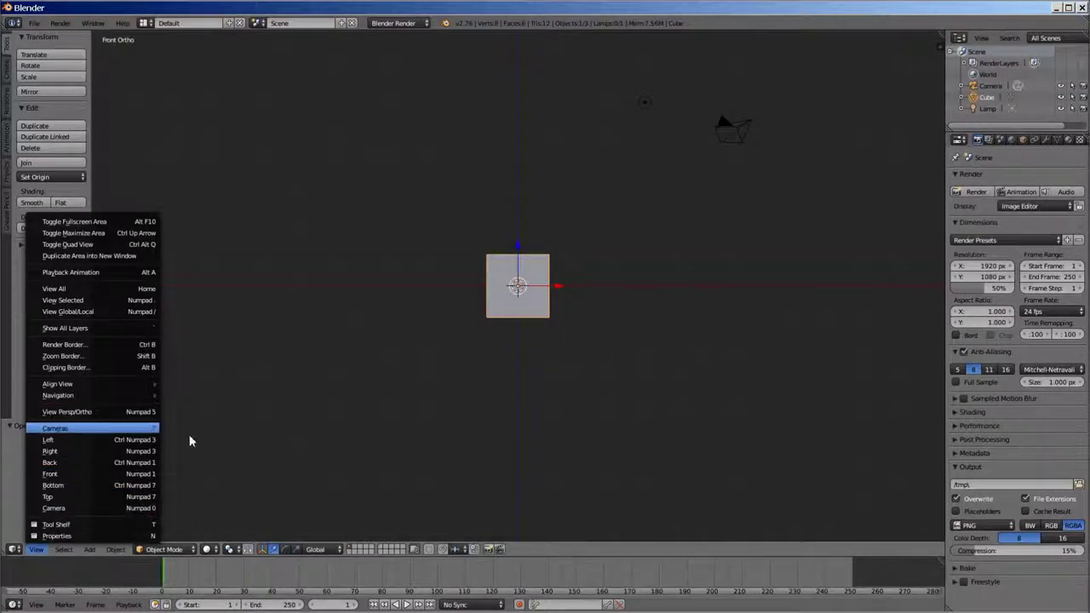
{"action": "left_click", "coordinate": [527, 363]}
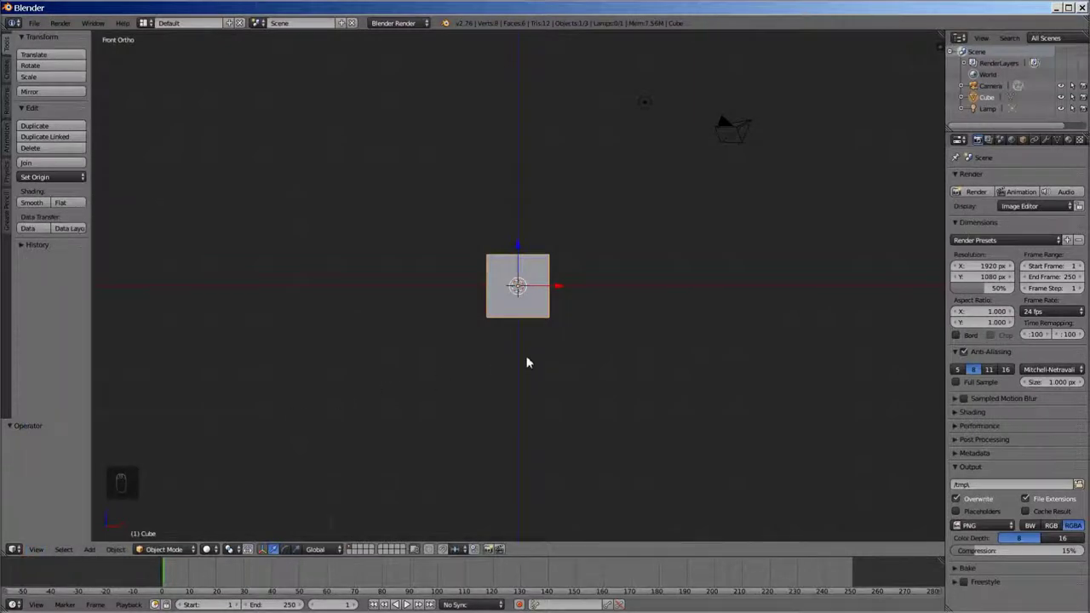
- Enter Edit Mode on the cube and delete all of its vertices
{"action": "key", "text": "Tab"}
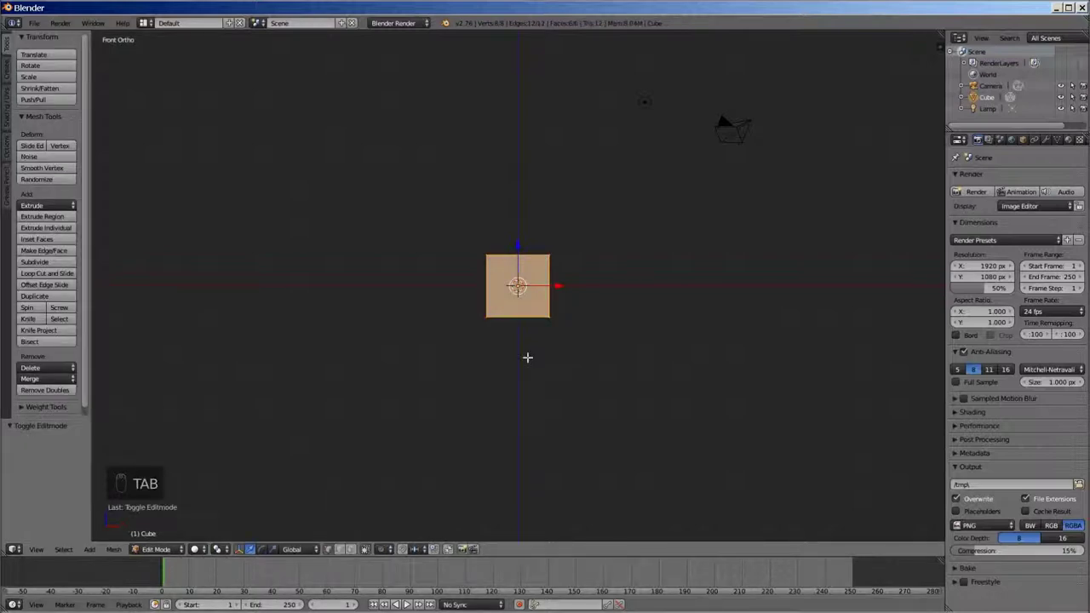
{"action": "key", "text": "x"}
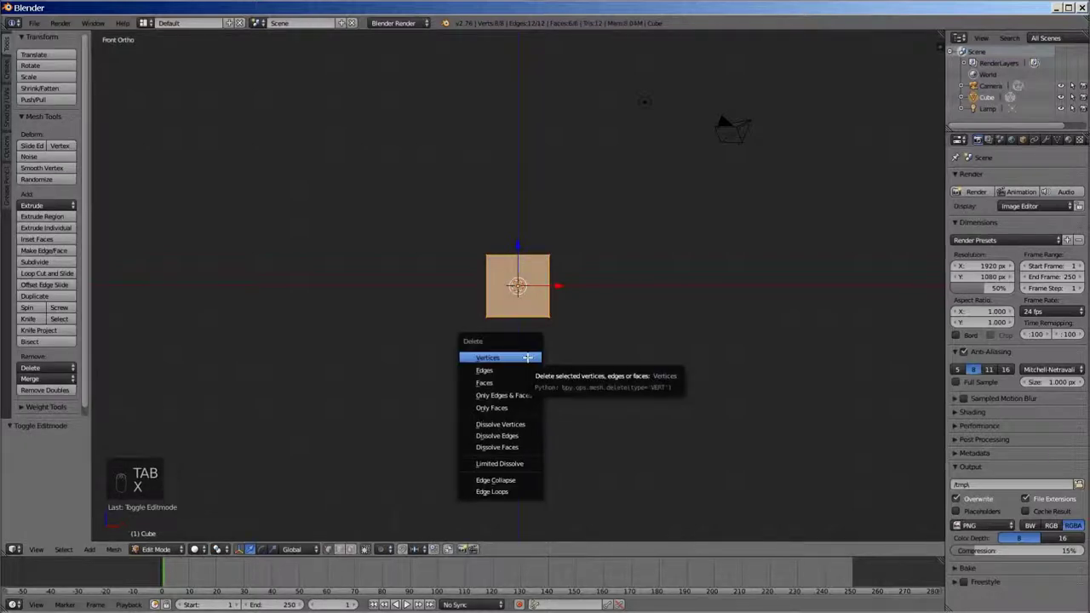
{"action": "left_click", "coordinate": [527, 358]}
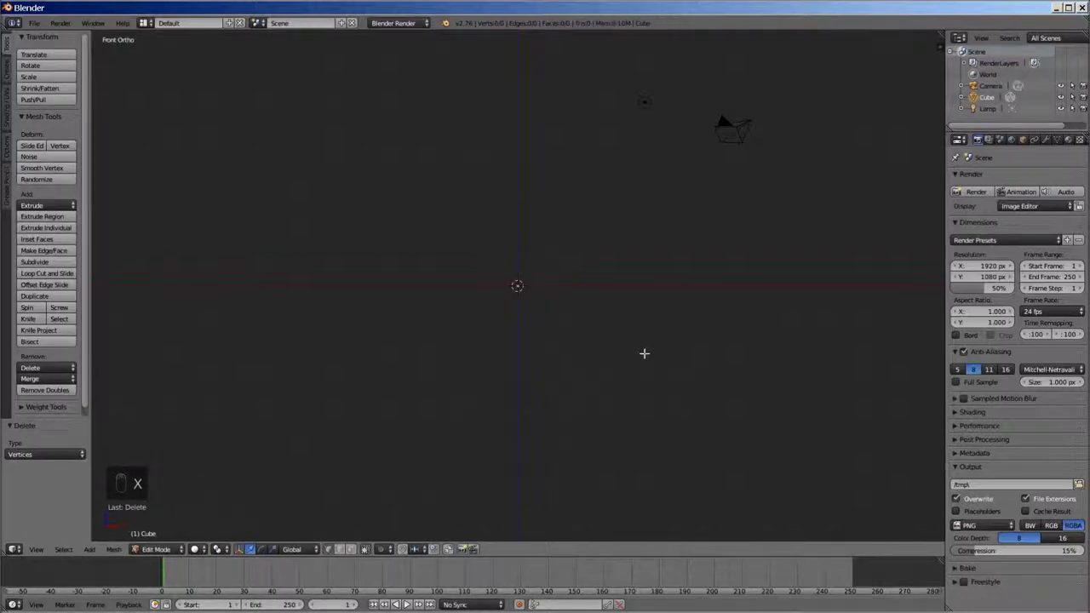
- Extrude a six-vertex bowl profile from the centre outward and upward, then return to Object Mode
{"action": "right_click", "coordinate": [518, 287], "text": "ctrl"}
{"action": "right_click", "coordinate": [573, 286], "text": "ctrl"}
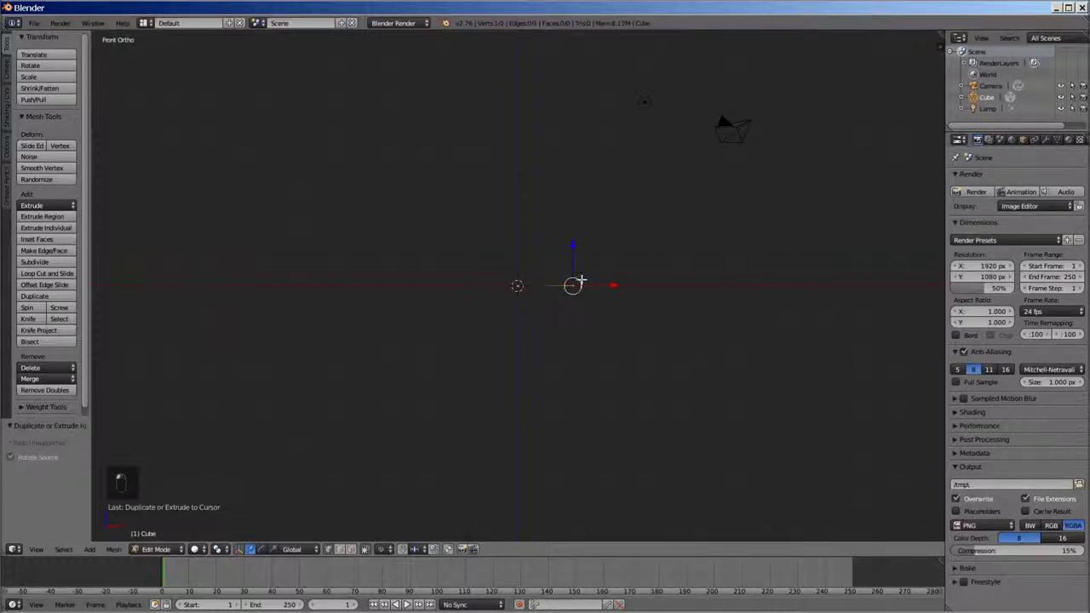
{"action": "right_click", "coordinate": [597, 267], "text": "ctrl"}
{"action": "right_click", "coordinate": [605, 244], "text": "ctrl"}
{"action": "right_click", "coordinate": [615, 207], "text": "ctrl"}
{"action": "right_click", "coordinate": [606, 162], "text": "ctrl"}
{"action": "right_click", "coordinate": [601, 159], "text": "ctrl"}
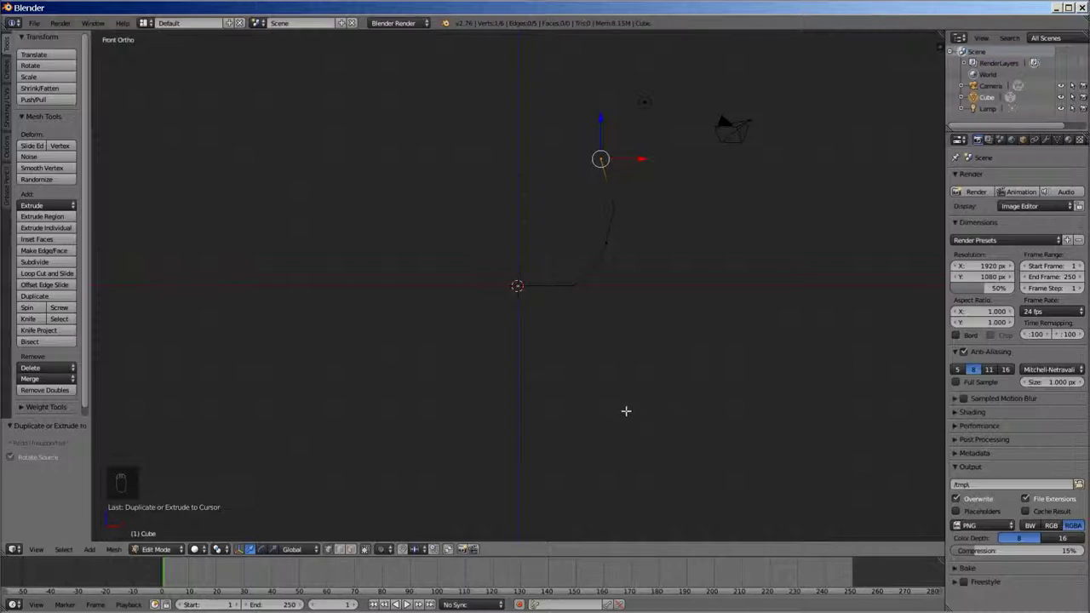
{"action": "key", "text": "Tab"}
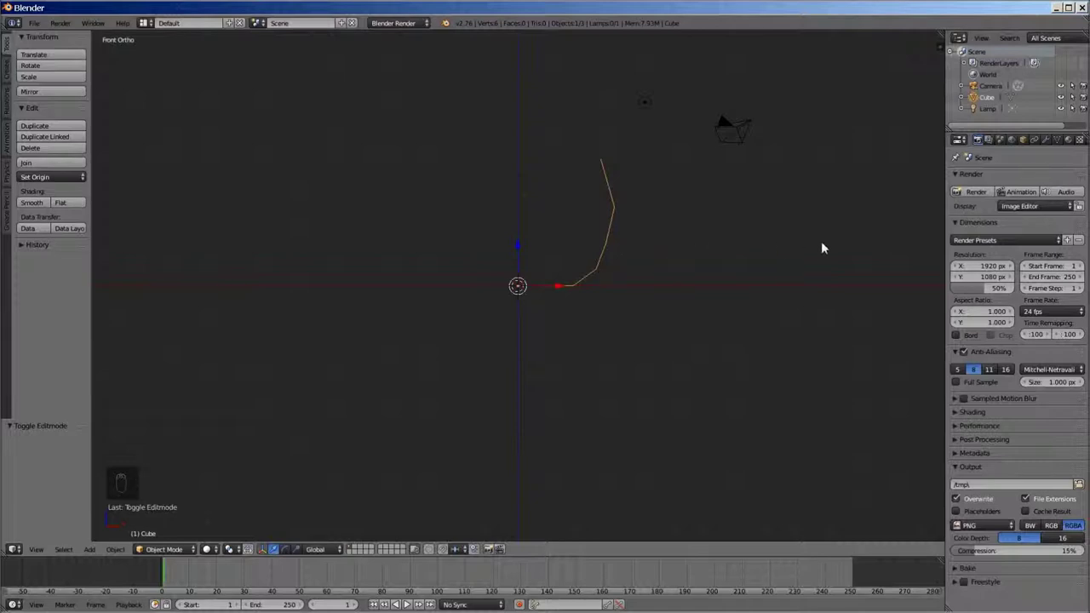
- Add a Screw modifier and a Solidify modifier with thickness 0.1
{"action": "left_click", "coordinate": [1046, 139]}
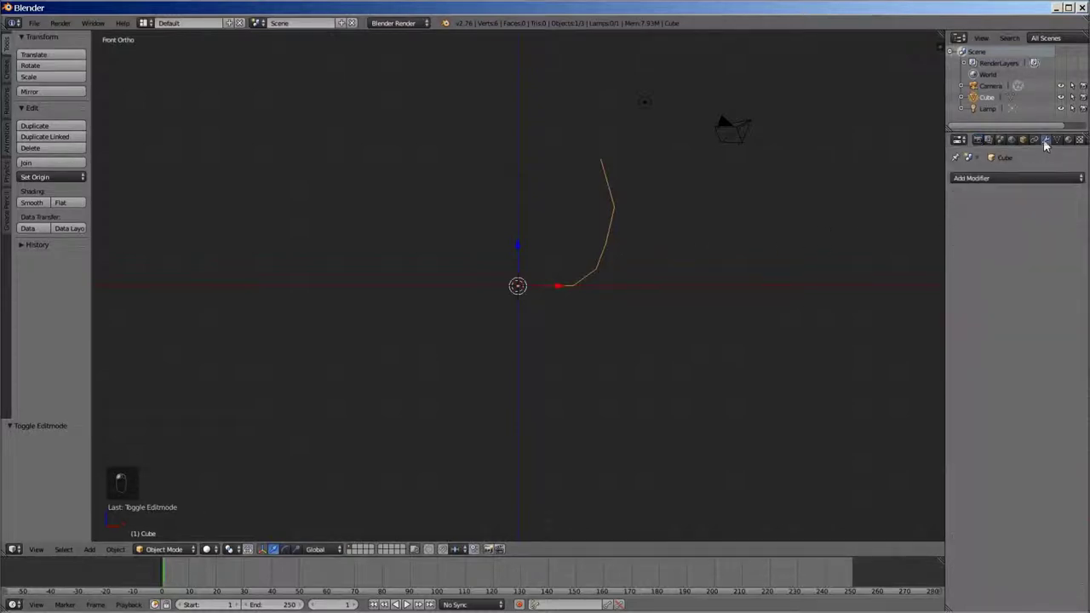
{"action": "left_click", "coordinate": [980, 179]}
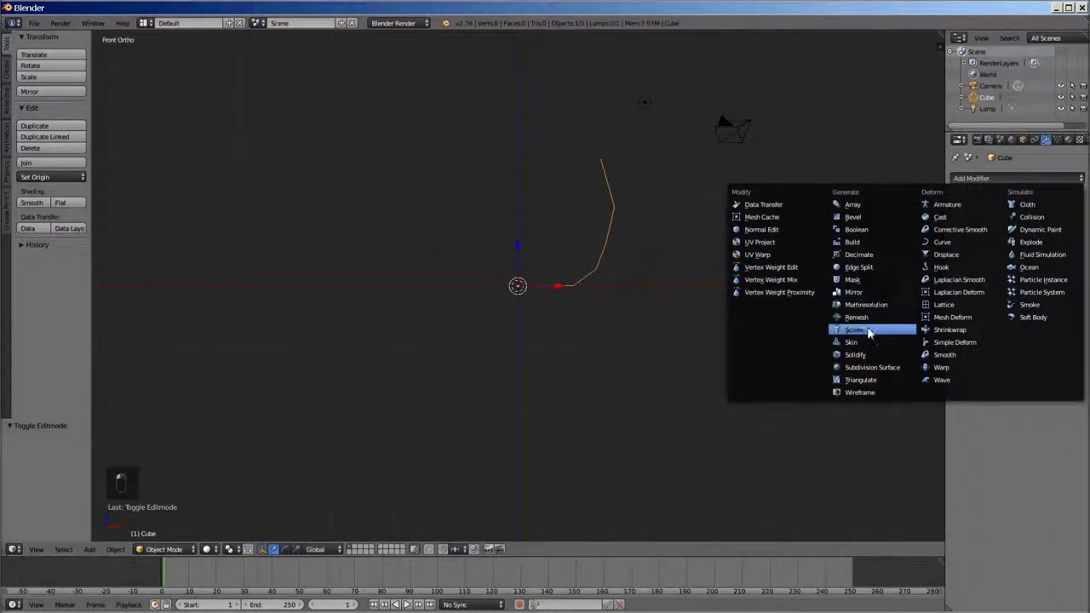
{"action": "left_click", "coordinate": [856, 310]}
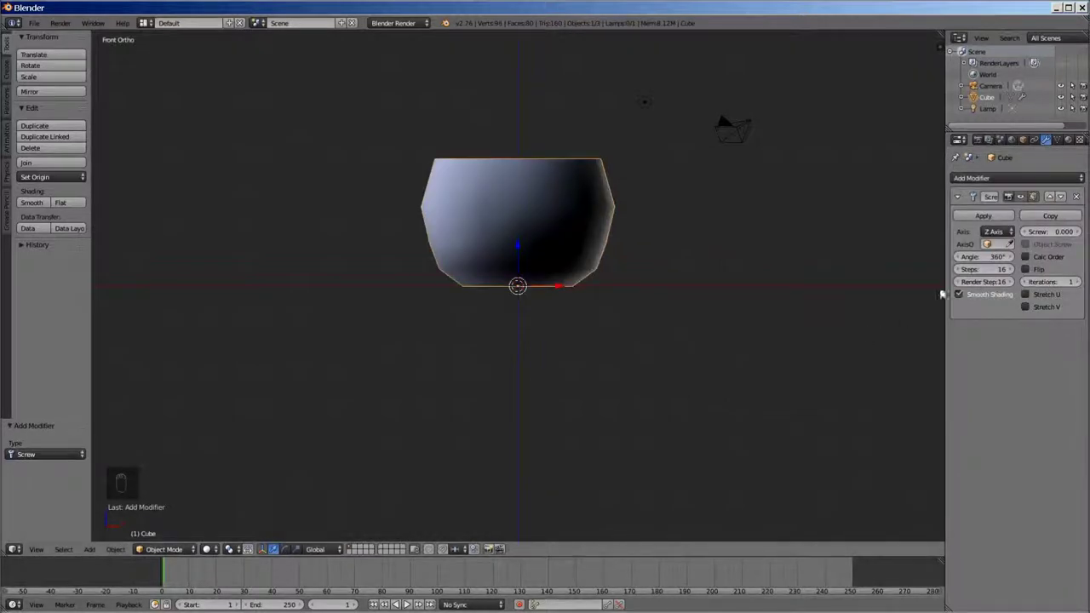
{"action": "left_click", "coordinate": [1014, 178]}
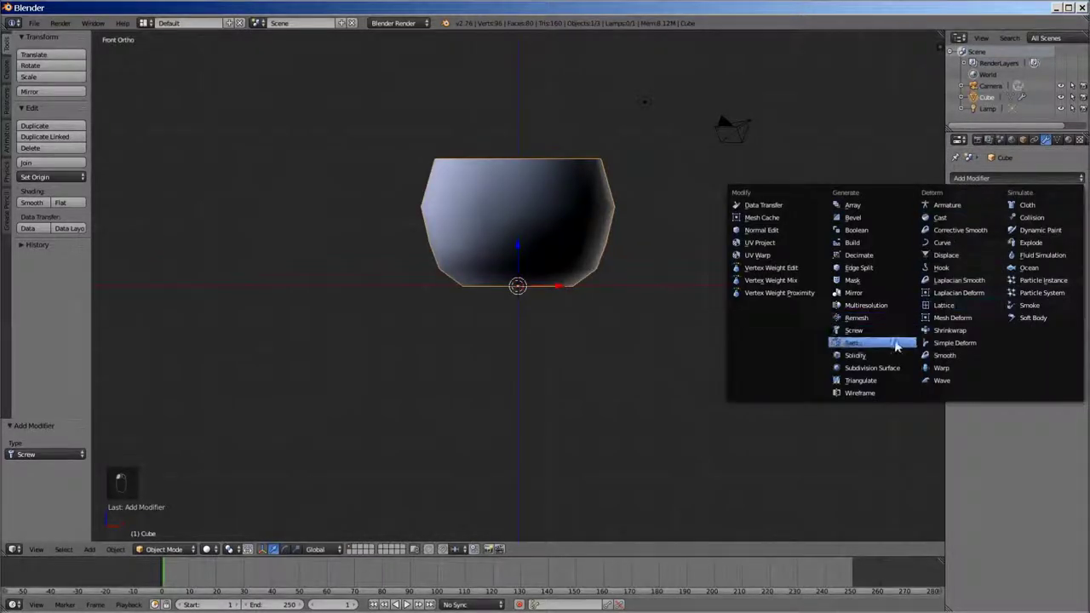
{"action": "left_click", "coordinate": [862, 357]}
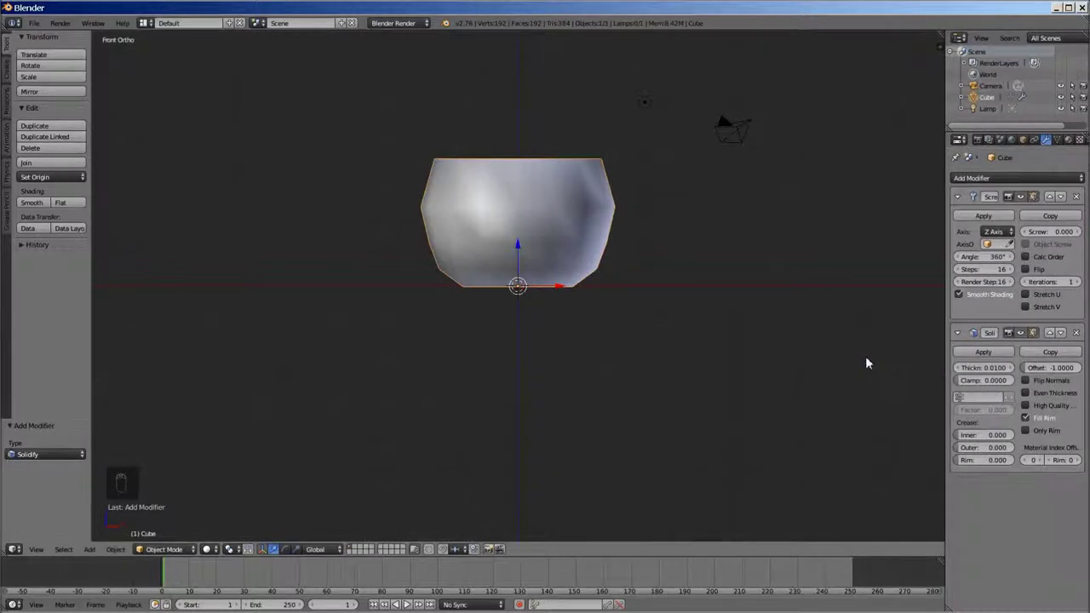
{"action": "left_click", "coordinate": [980, 368]}
{"action": "type", "text": "0.1"}
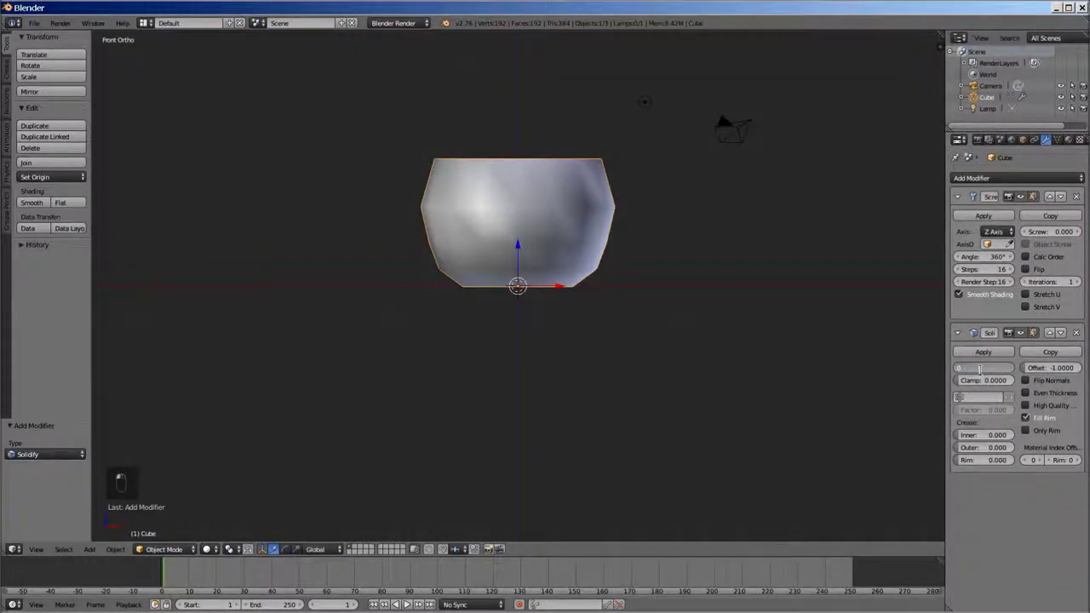
{"action": "key", "text": "Return"}
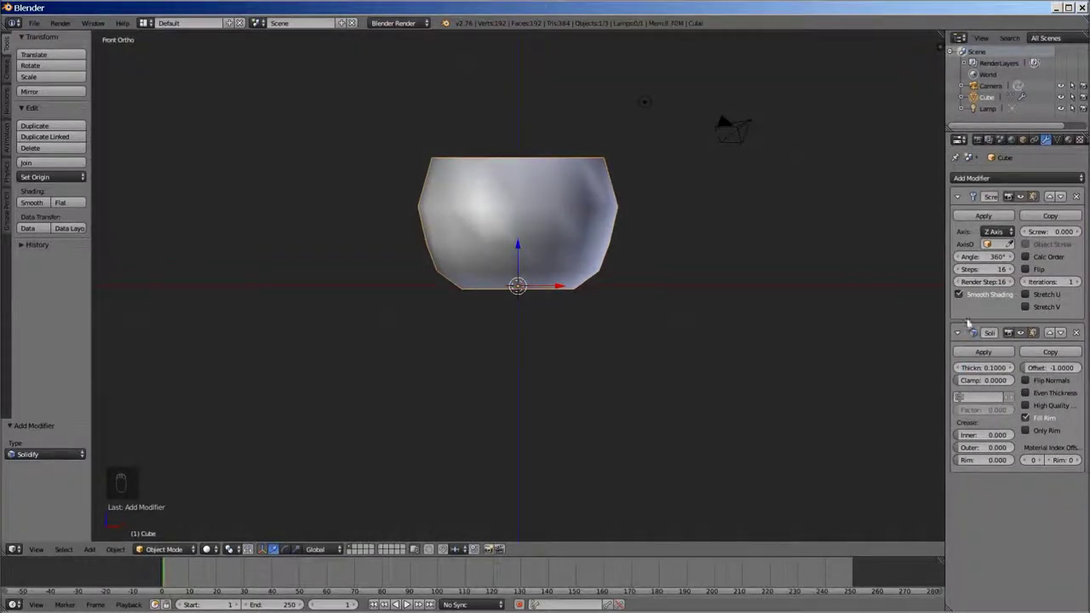
- Add a Subdivision Surface modifier with viewport level 2
{"action": "left_click", "coordinate": [976, 179]}
{"action": "left_click", "coordinate": [899, 368]}
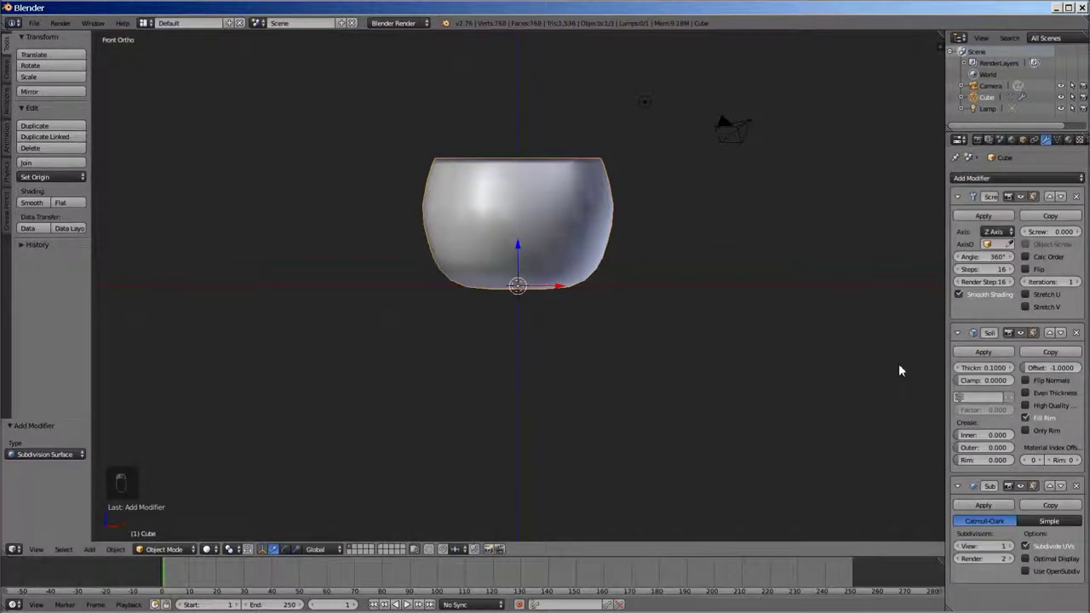
{"action": "left_click", "coordinate": [1012, 547]}
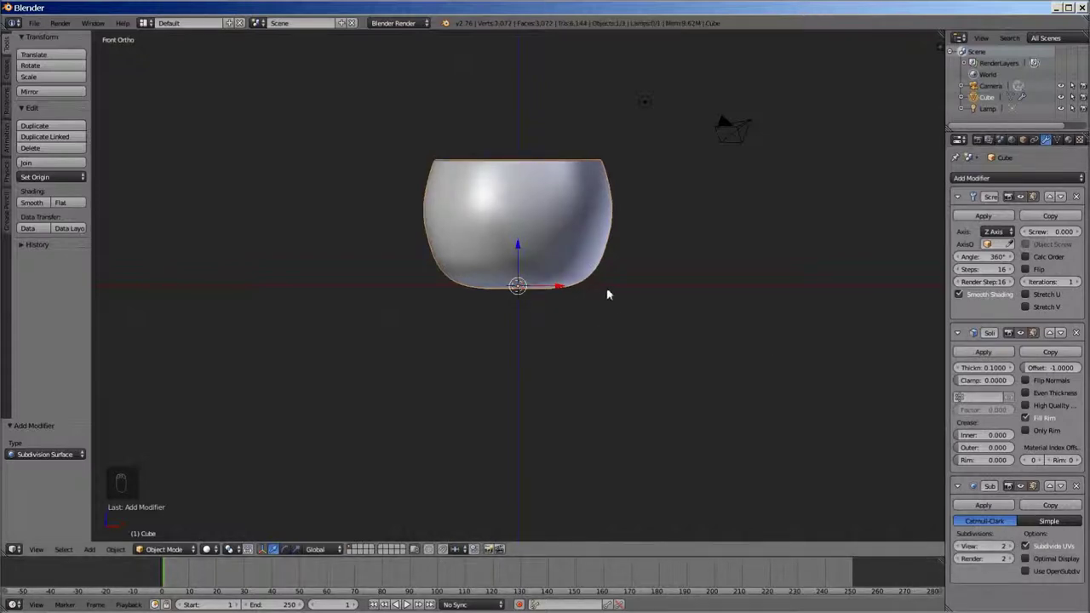
{"action": "middle_click_drag", "start_coordinate": [607, 294], "coordinate": [665, 375], "text": "shift"}
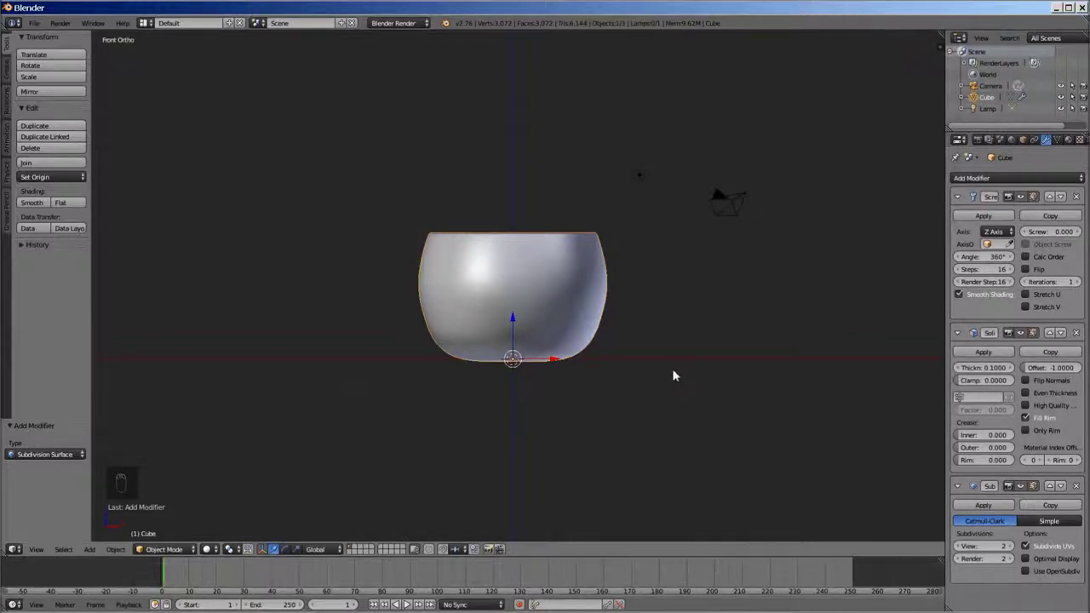
{"action": "key", "text": "Tab"}
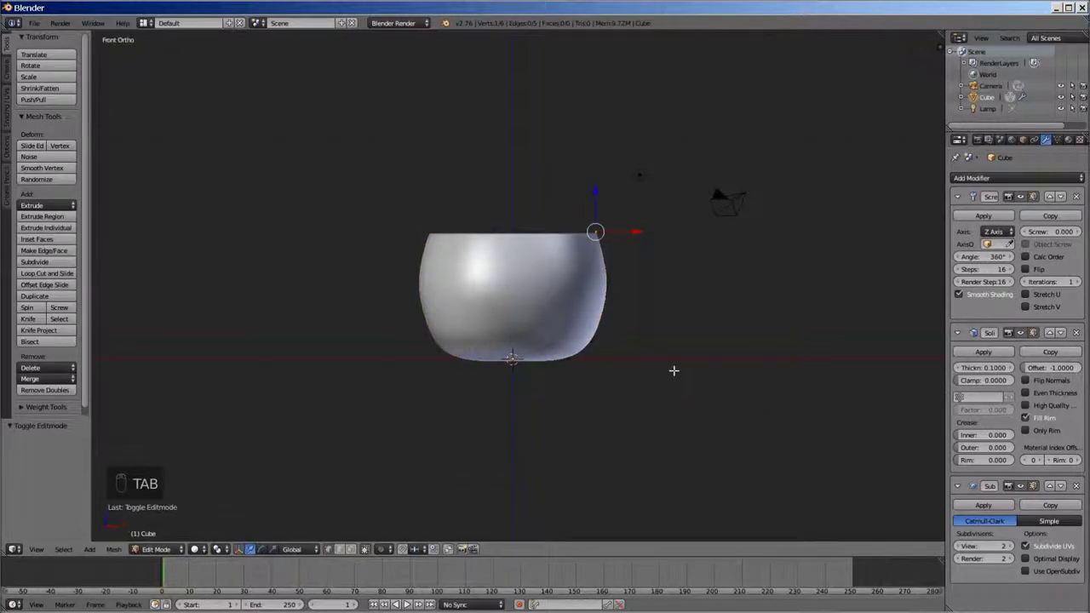
- In wireframe shading, select a rim vertex and slide it along X
{"action": "left_click", "coordinate": [198, 552]}
{"action": "left_click", "coordinate": [226, 524]}
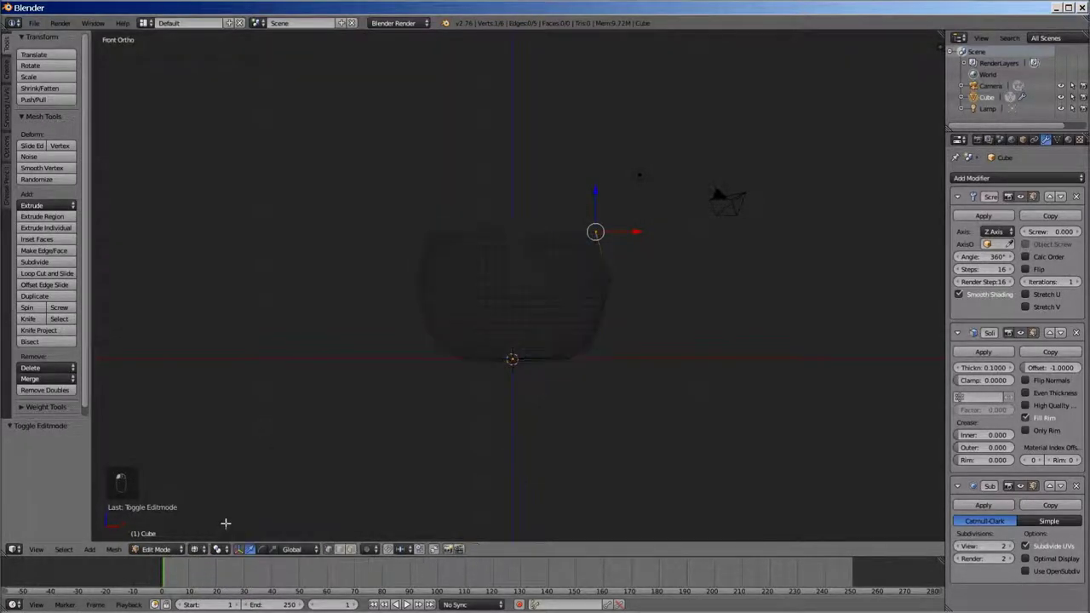
{"action": "scroll", "coordinate": [570, 409], "scroll_direction": "up", "scroll_amount": 3}
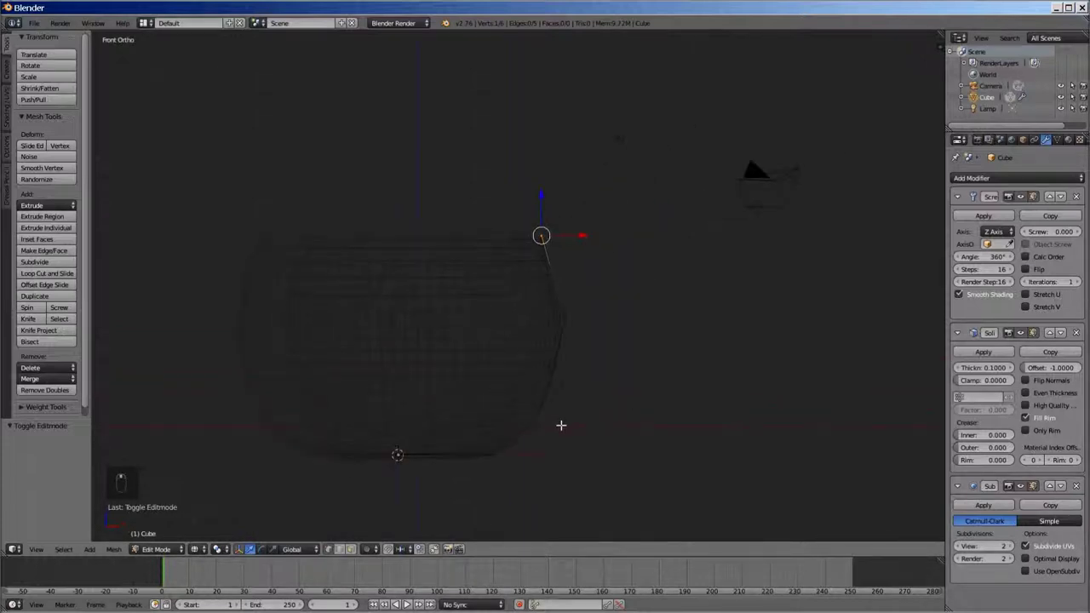
{"action": "right_click", "coordinate": [554, 385]}
{"action": "key", "text": "g"}
{"action": "key", "text": "x"}
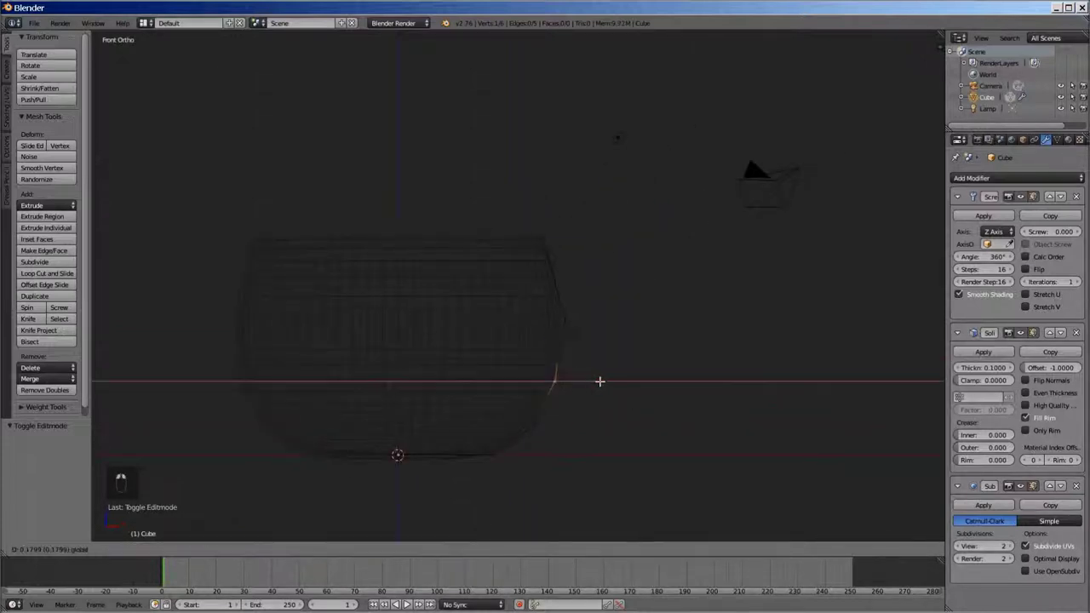
{"action": "left_click", "coordinate": [601, 380]}
- Move the rim vertex along Z, then adjust it again along X
{"action": "key", "text": "g"}
{"action": "key", "text": "z"}
{"action": "left_click", "coordinate": [545, 256]}
{"action": "key", "text": "g"}
{"action": "key", "text": "x"}
{"action": "left_click", "coordinate": [566, 258]}
- Move another profile vertex along X, then return to solid shading and Object Mode
{"action": "right_click", "coordinate": [578, 305]}
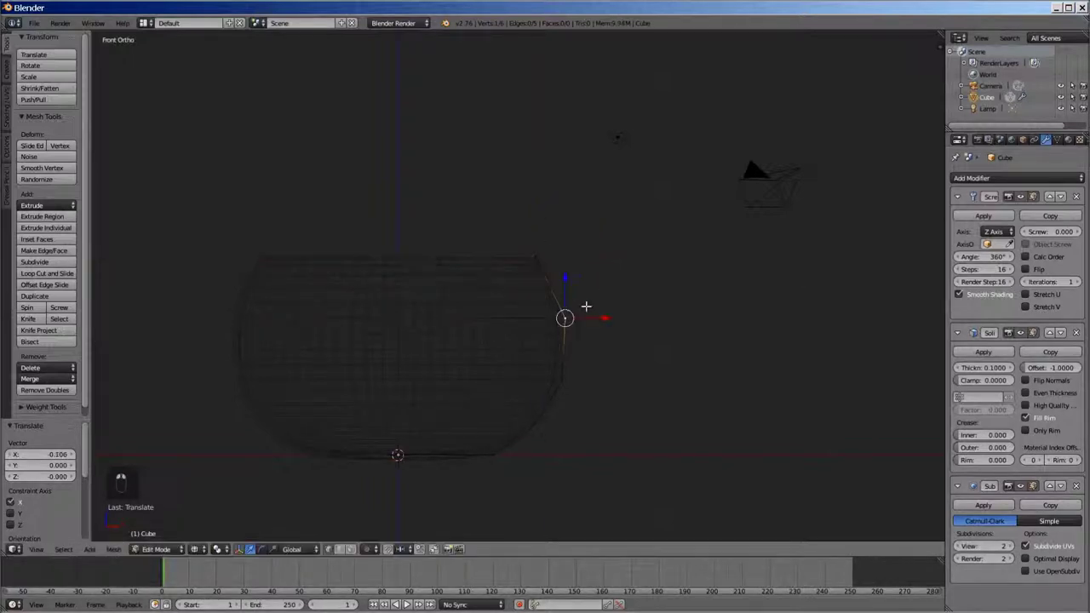
{"action": "key", "text": "g"}
{"action": "key", "text": "x"}
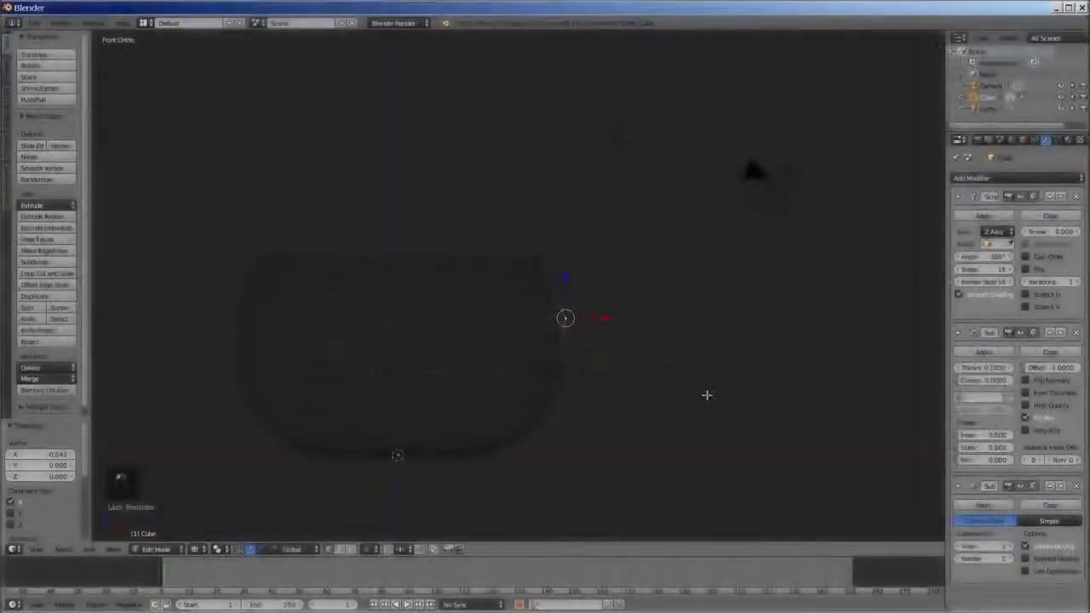
{"action": "key", "text": "z"}
{"action": "key", "text": "Tab"}
{"action": "mouse_move", "coordinate": [637, 341]}
{"action": "middle_mouse_down"}
{"action": "mouse_move", "coordinate": [665, 455]}
{"action": "mouse_move", "coordinate": [671, 383]}
{"action": "mouse_move", "coordinate": [700, 381]}
{"action": "middle_mouse_up"}
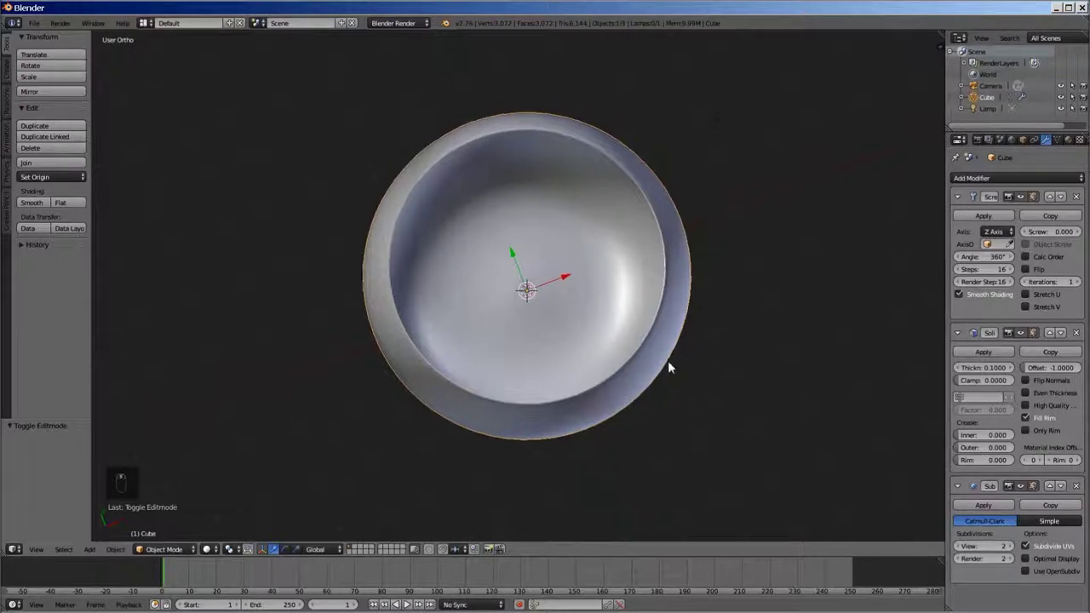
- Apply the Screw, then Solidify, then Subdivision Surface modifier from the top of the stack
{"action": "scroll", "coordinate": [670, 365], "scroll_direction": "up", "scroll_amount": 8}
{"action": "scroll", "coordinate": [655, 307], "scroll_direction": "down", "scroll_amount": 5}
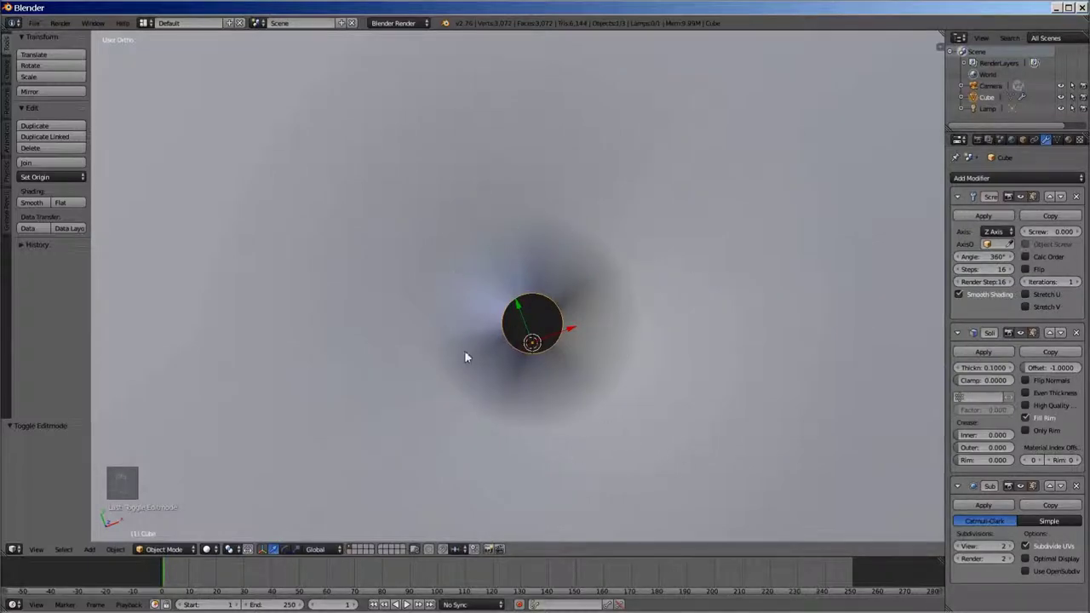
{"action": "scroll", "coordinate": [599, 370], "scroll_direction": "down", "scroll_amount": 4}
{"action": "scroll", "coordinate": [619, 382], "scroll_direction": "down", "scroll_amount": 6}
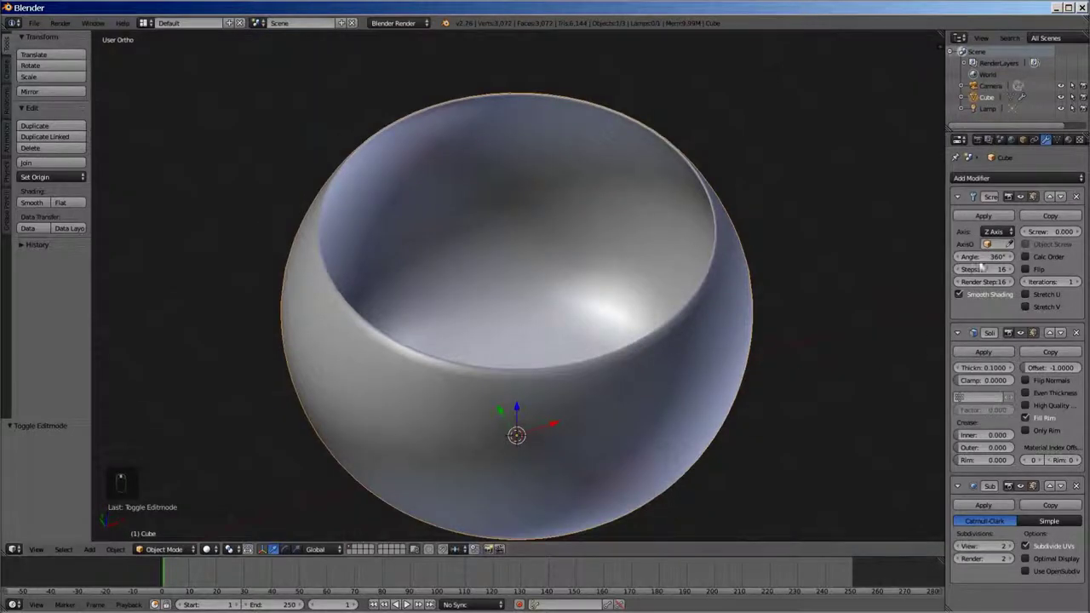
{"action": "left_click", "coordinate": [984, 216]}
{"action": "left_click", "coordinate": [984, 217]}
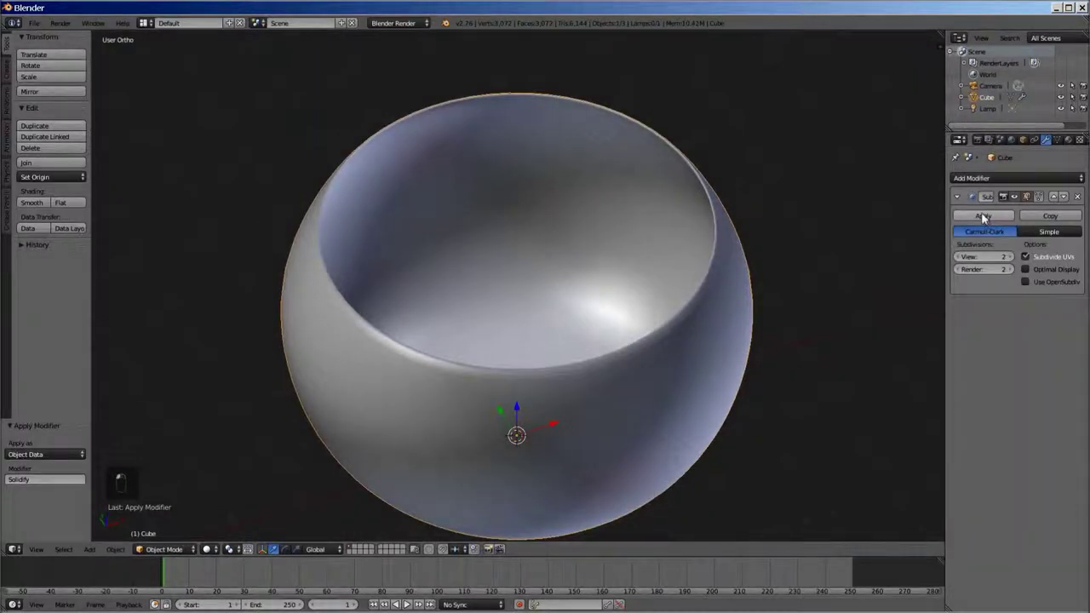
{"action": "left_click", "coordinate": [983, 217]}
{"action": "middle_click_drag", "start_coordinate": [599, 373], "coordinate": [584, 445]}
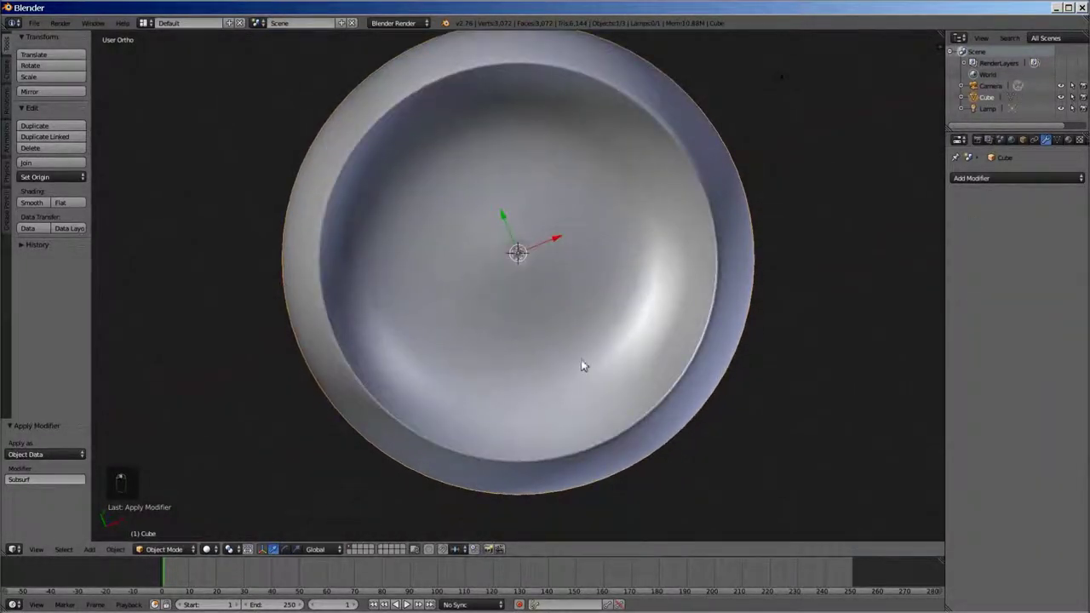
- In Edit Mode, box-select the vertex ring around the bowl's central hole
{"action": "scroll", "coordinate": [577, 307], "scroll_direction": "up", "scroll_amount": 5}
{"action": "middle_click_drag", "start_coordinate": [588, 252], "coordinate": [630, 353], "text": "shift"}
{"action": "key", "text": "Tab"}
{"action": "scroll", "coordinate": [630, 354], "scroll_direction": "up", "scroll_amount": 1}
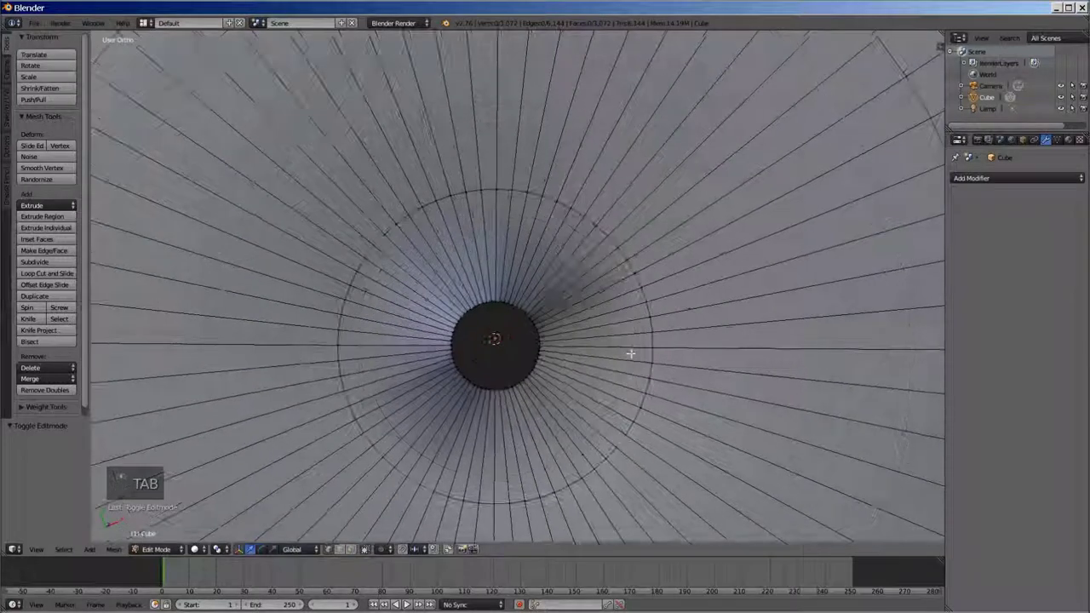
{"action": "key", "text": "b"}
{"action": "left_click_drag", "start_coordinate": [433, 281], "coordinate": [555, 412]}
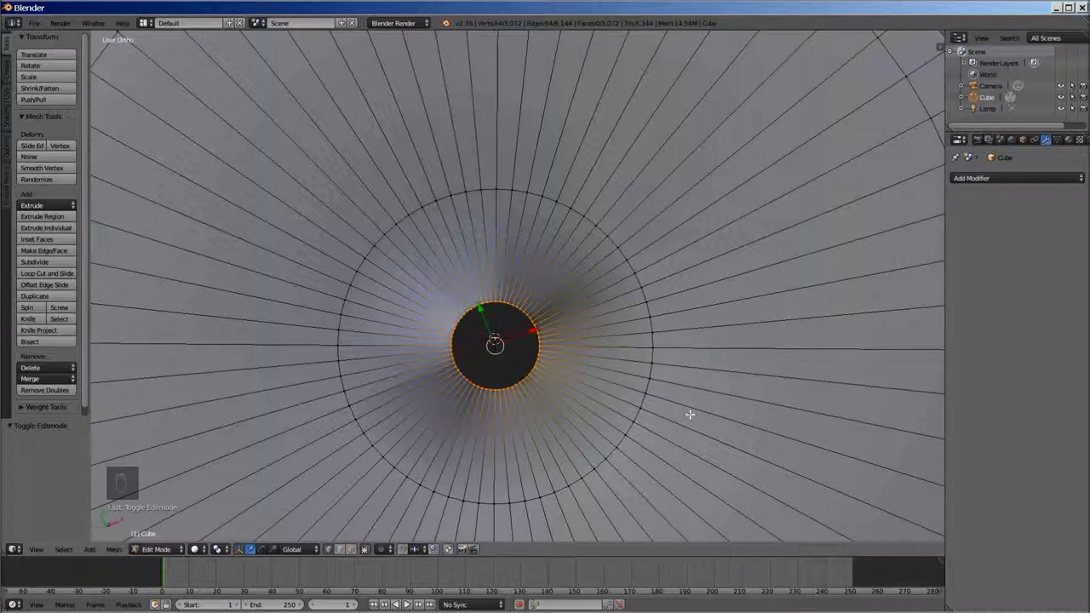
- Merge the selected ring At Center into one point and return to Object Mode
{"action": "key", "text": "alt+m"}
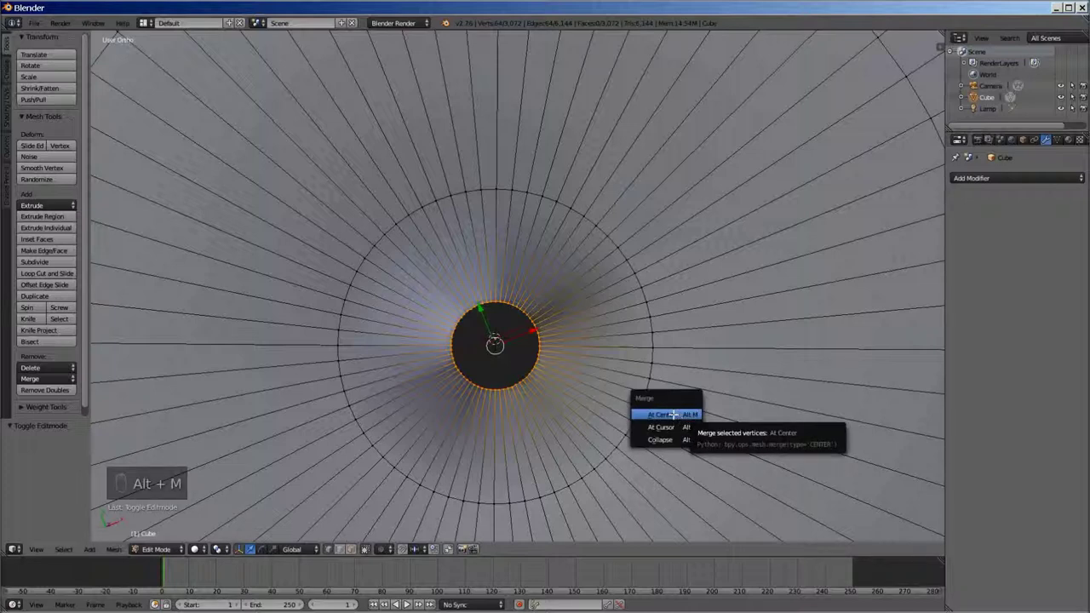
{"action": "left_click", "coordinate": [673, 415]}
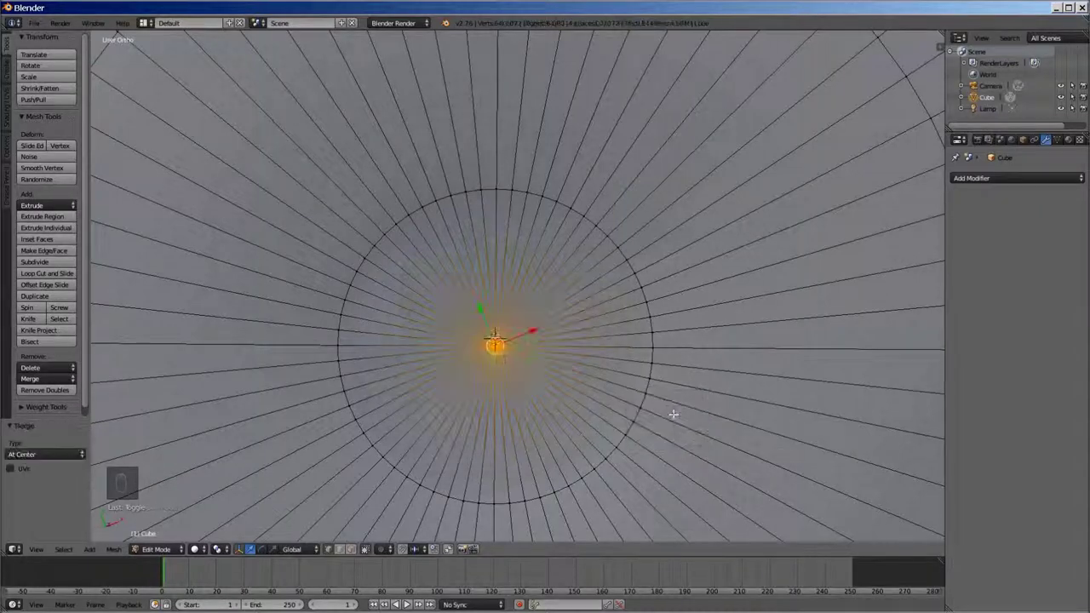
{"action": "scroll", "coordinate": [567, 399], "scroll_direction": "down", "scroll_amount": 5}
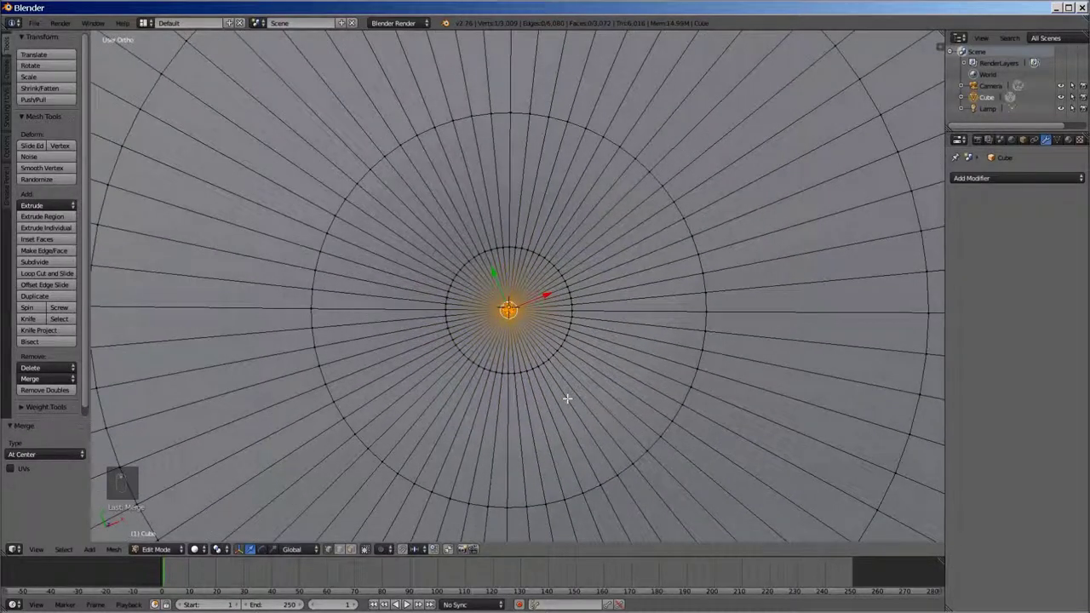
{"action": "scroll", "coordinate": [567, 399], "scroll_direction": "down", "scroll_amount": 2}
{"action": "middle_click_drag", "start_coordinate": [601, 466], "coordinate": [623, 377]}
{"action": "scroll", "coordinate": [608, 419], "scroll_direction": "down", "scroll_amount": 3}
{"action": "key", "text": "Tab"}
{"action": "scroll", "coordinate": [630, 407], "scroll_direction": "down", "scroll_amount": 3}
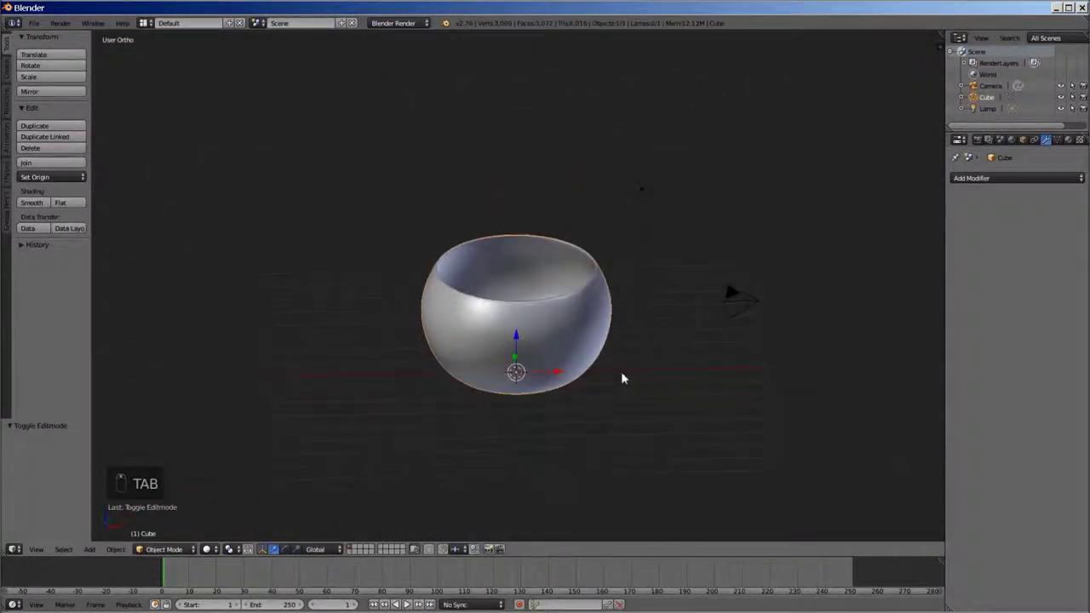
- Apply smooth shading to the bowl and scale it uniformly to 0.5
{"action": "left_click", "coordinate": [31, 203]}
{"action": "middle_click_drag", "start_coordinate": [518, 406], "coordinate": [574, 375]}
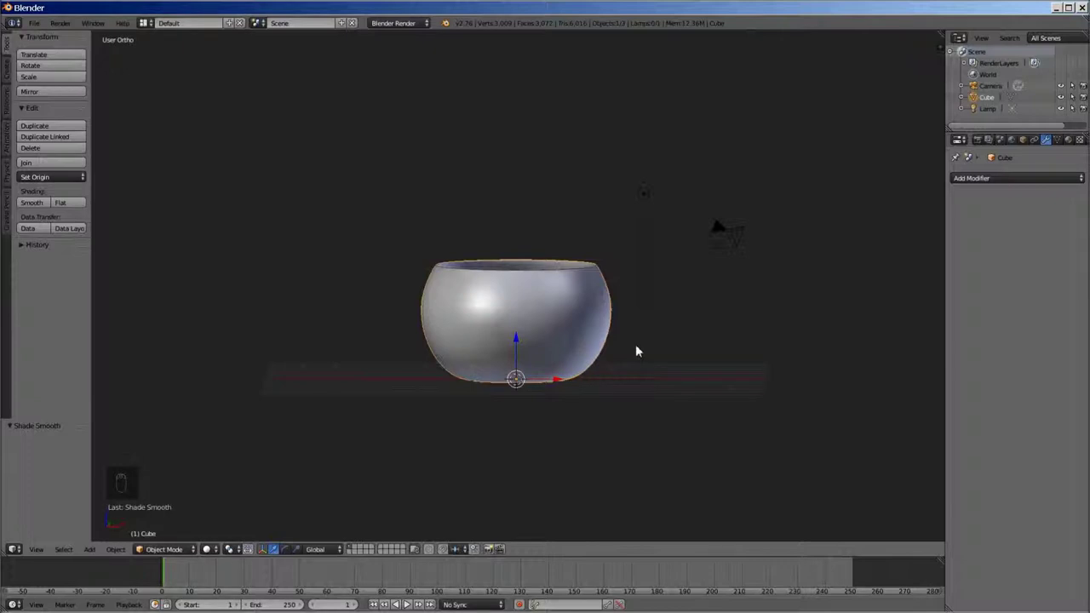
{"action": "key", "text": "s"}
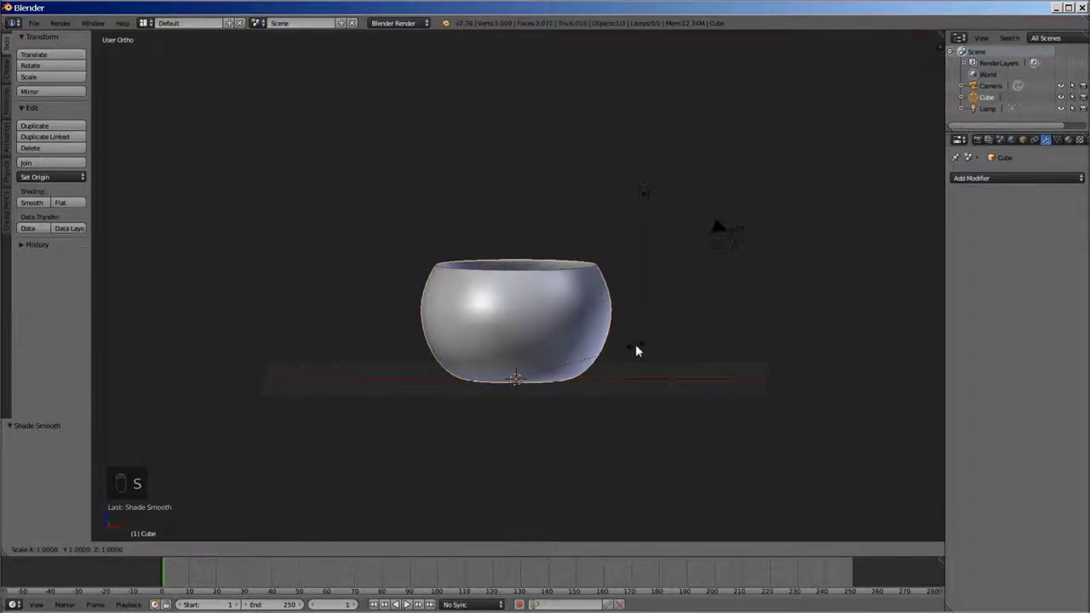
{"action": "key", "text": "0"}
{"action": "key", "text": "5"}
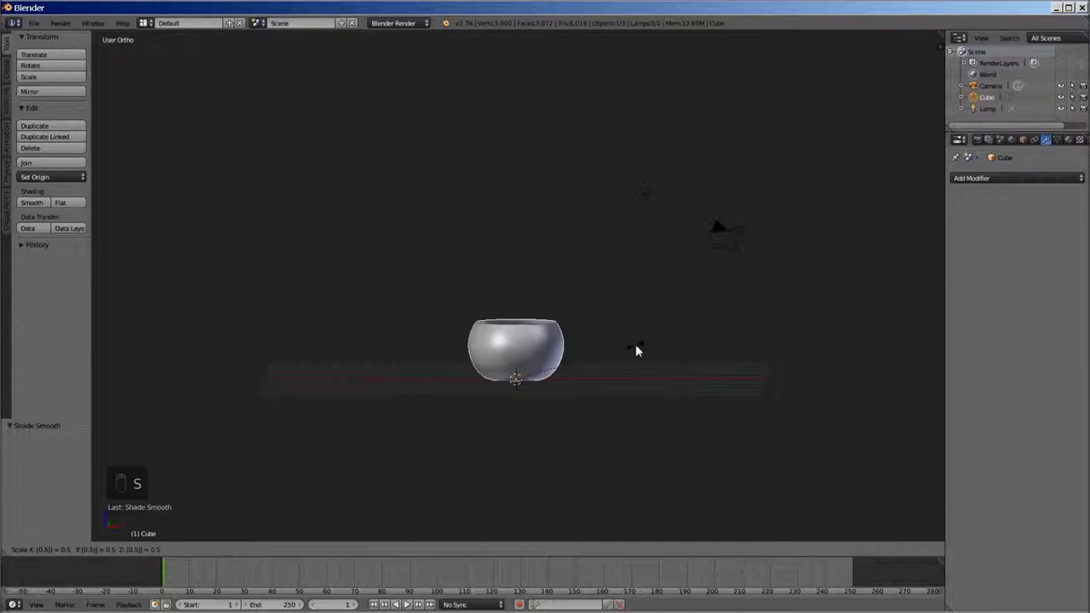
{"action": "key", "text": "Return"}
{"action": "middle_click_drag", "start_coordinate": [629, 365], "coordinate": [596, 379]}
{"action": "scroll", "coordinate": [616, 409], "scroll_direction": "up", "scroll_amount": 4}
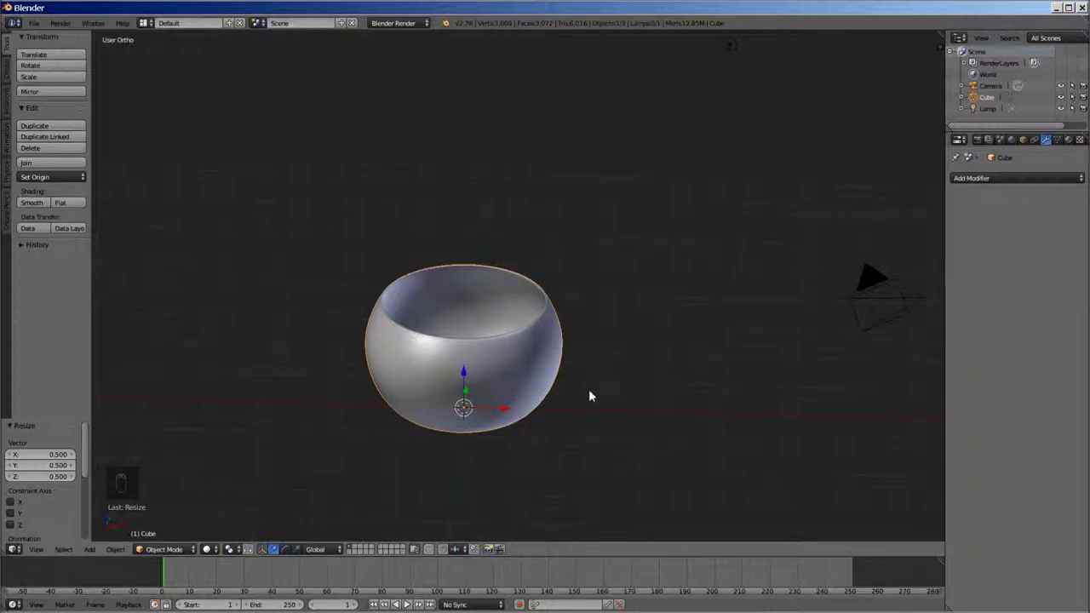
{"action": "key", "text": "shift+a"}
- Add a plane and scale it by 10 to form the floor
{"action": "left_click", "coordinate": [638, 392]}
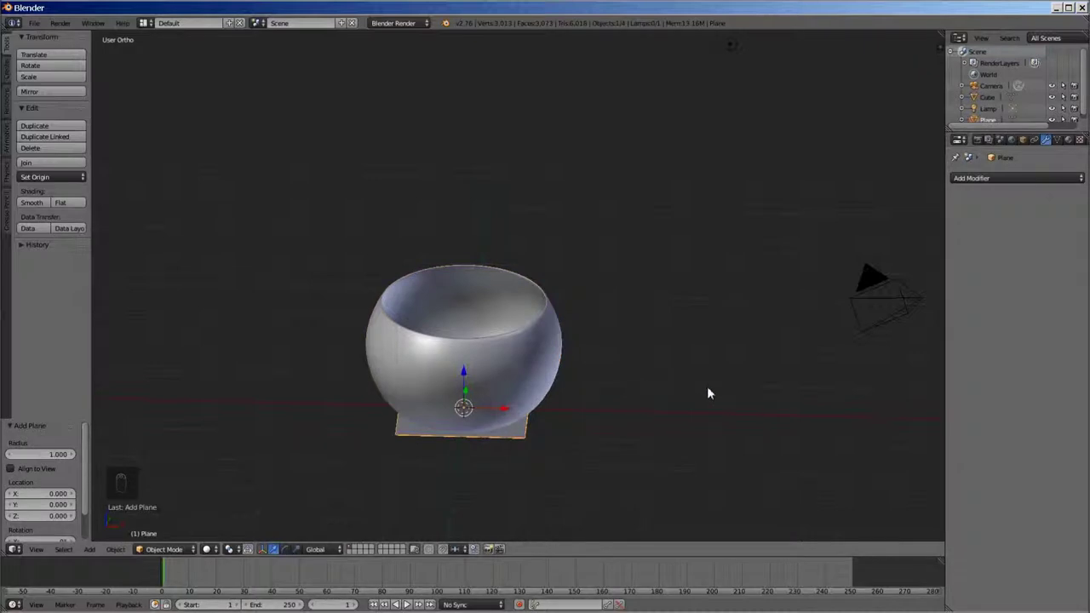
{"action": "key", "text": "s"}
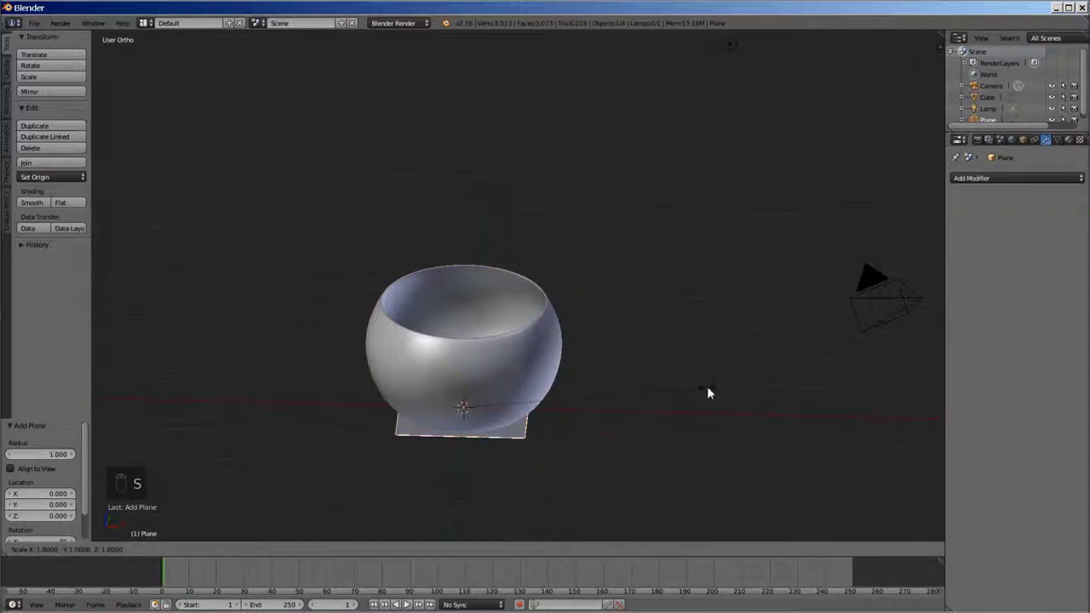
{"action": "type", "text": "10"}
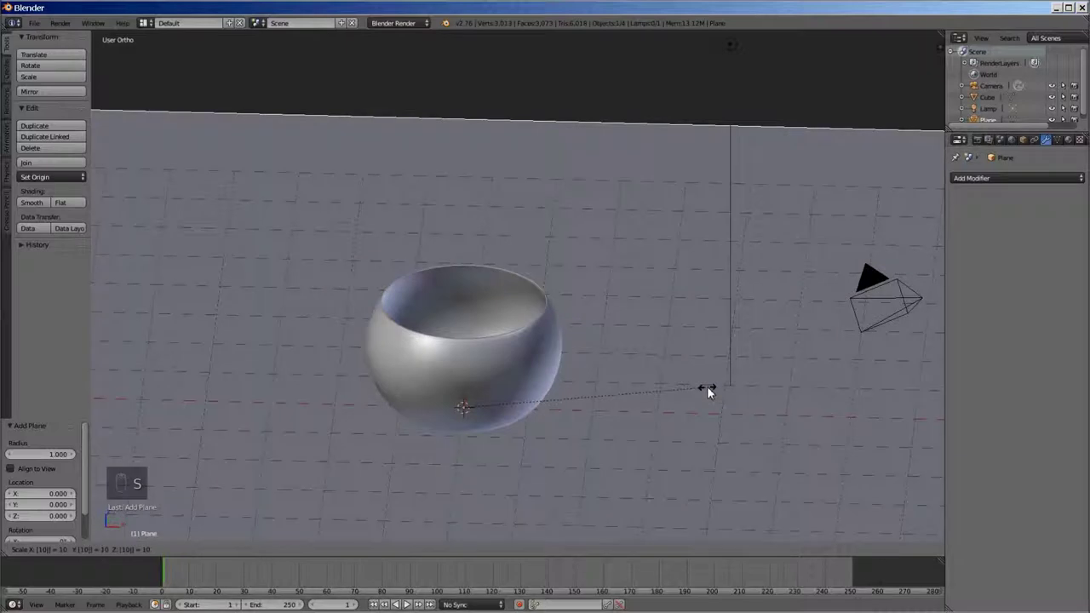
{"action": "left_click", "coordinate": [708, 389]}
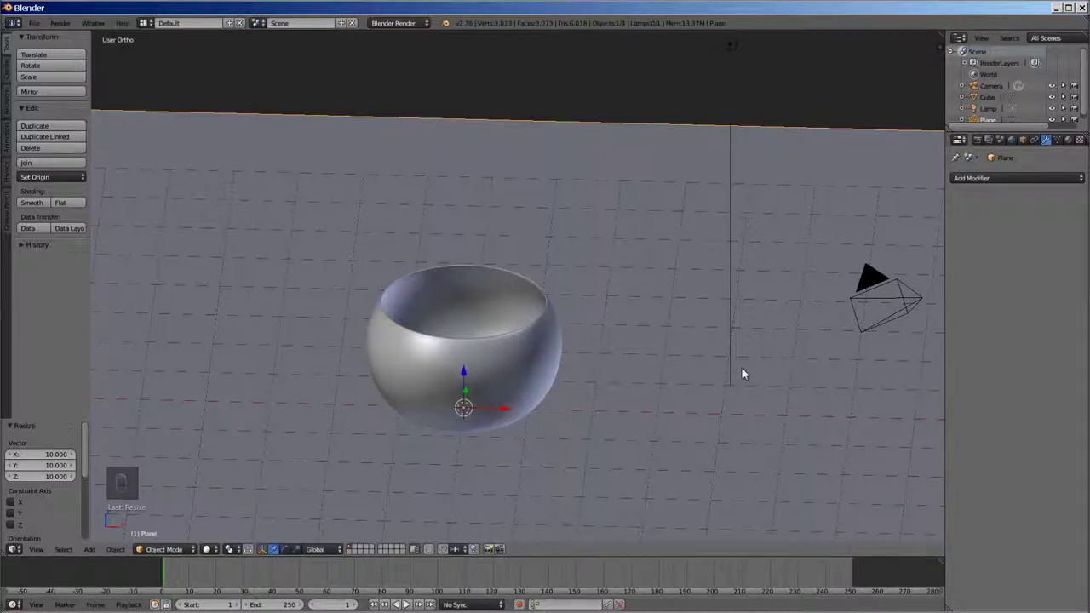
- Enable Lock Camera to View and pan the camera closer to frame the bowl
{"action": "key", "text": "n"}
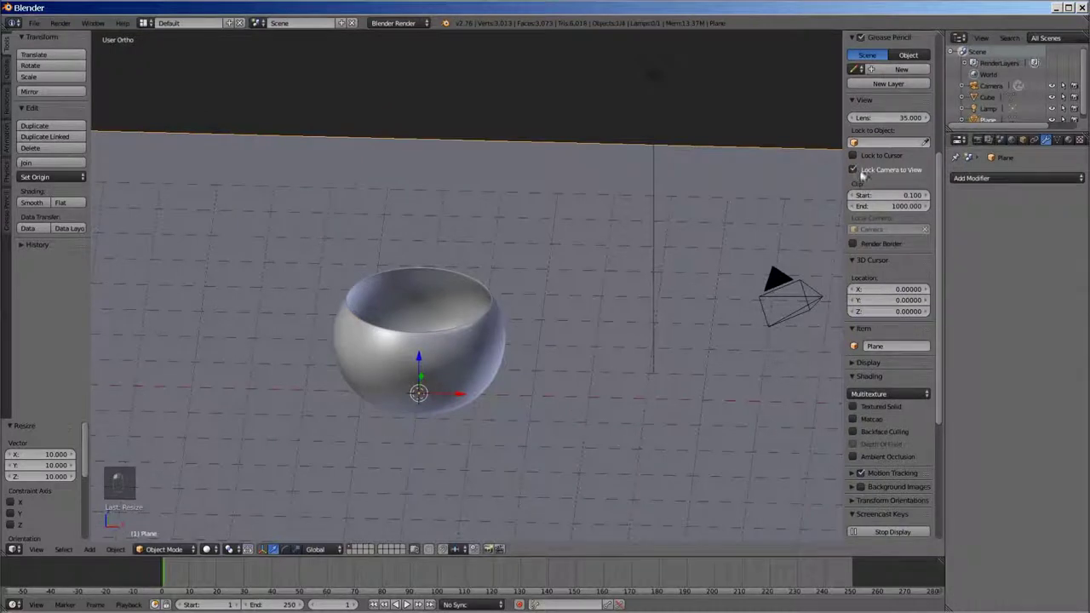
{"action": "key", "text": "n"}
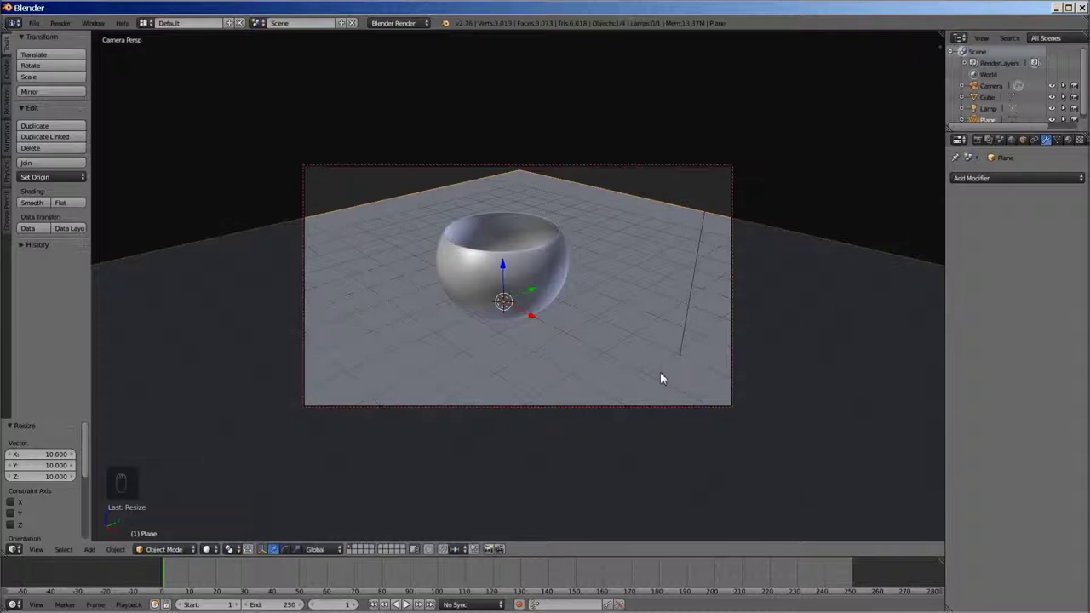
{"action": "middle_click_drag", "start_coordinate": [613, 322], "coordinate": [820, 330]}
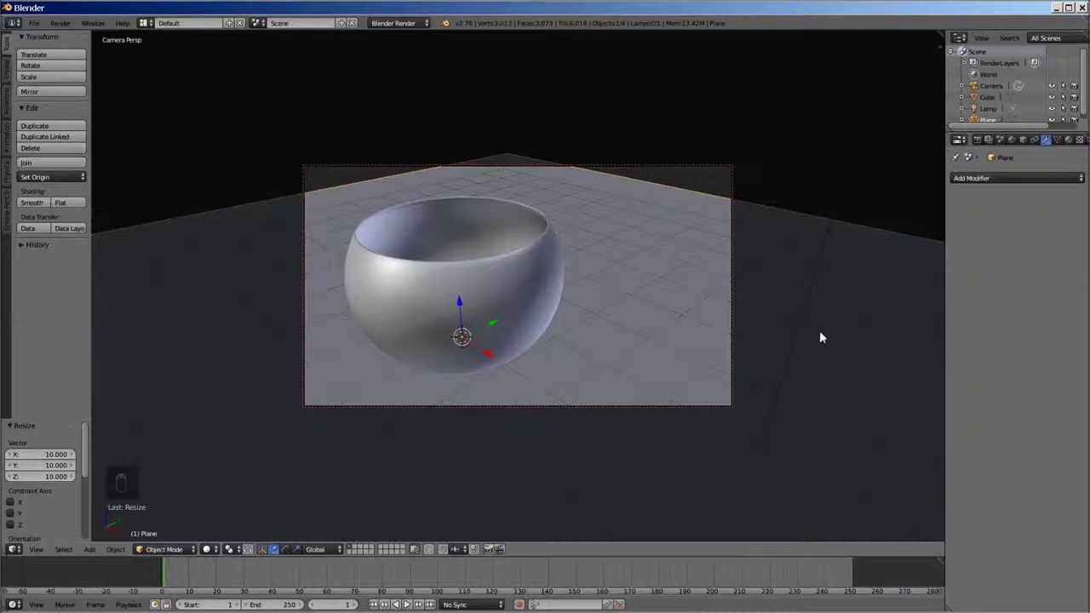
- Switch the scene's render engine from Blender Render to Cycles Render
{"action": "left_click", "coordinate": [394, 24]}
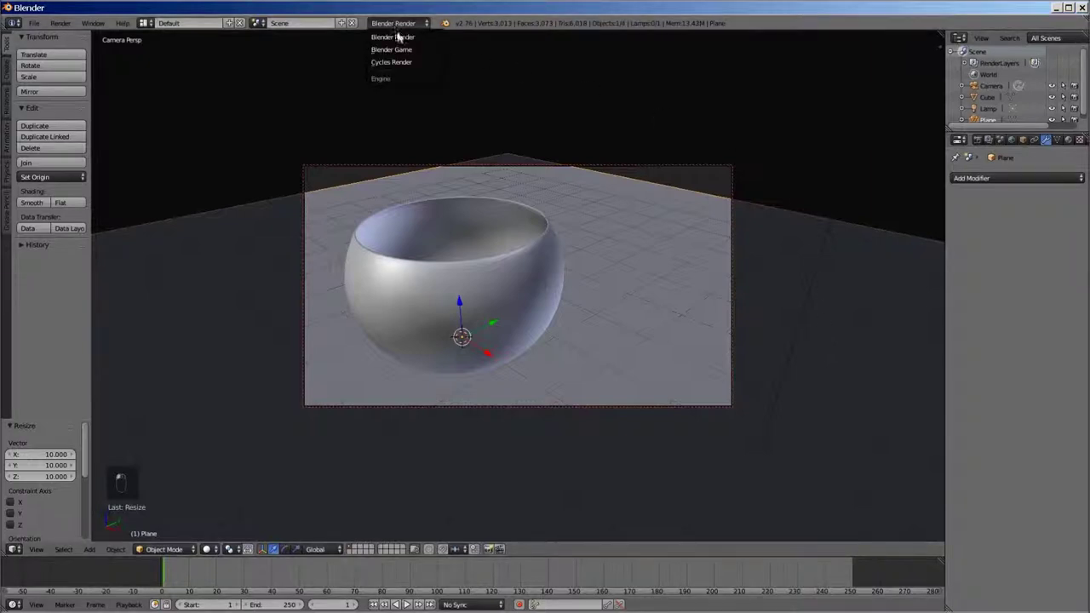
{"action": "left_click", "coordinate": [405, 62]}
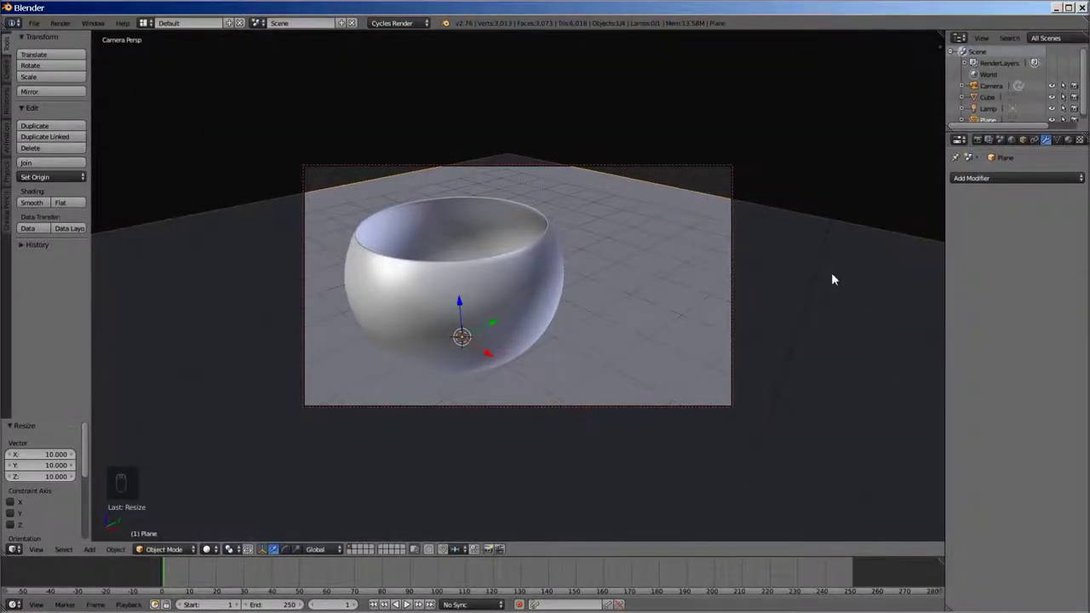
{"action": "key", "text": "KP_7"}
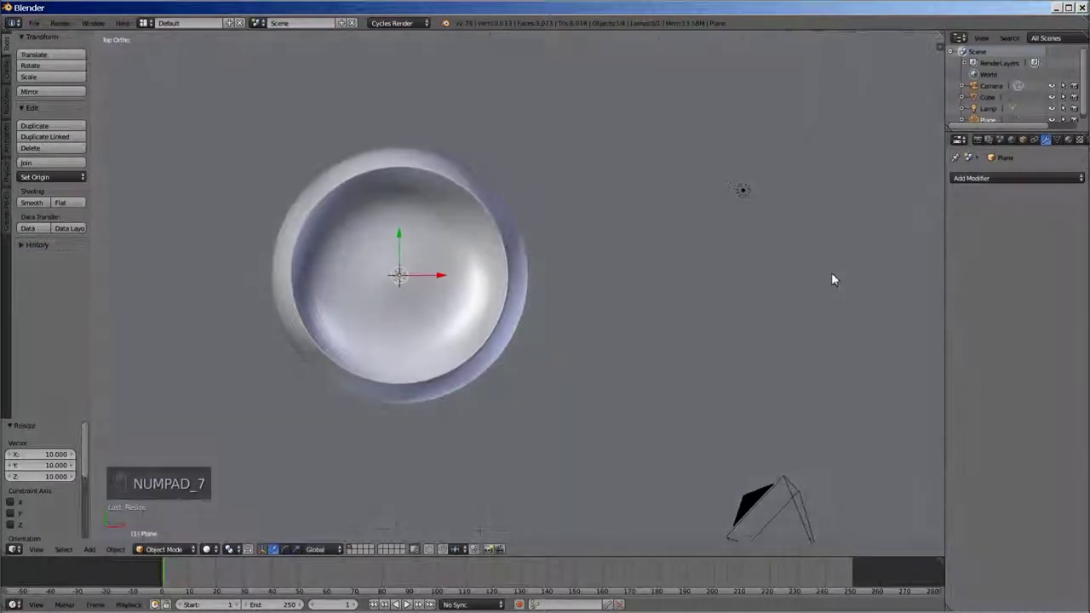
- Select the lamp and move it over the bowl along X and Y in top view
{"action": "right_click", "coordinate": [745, 193]}
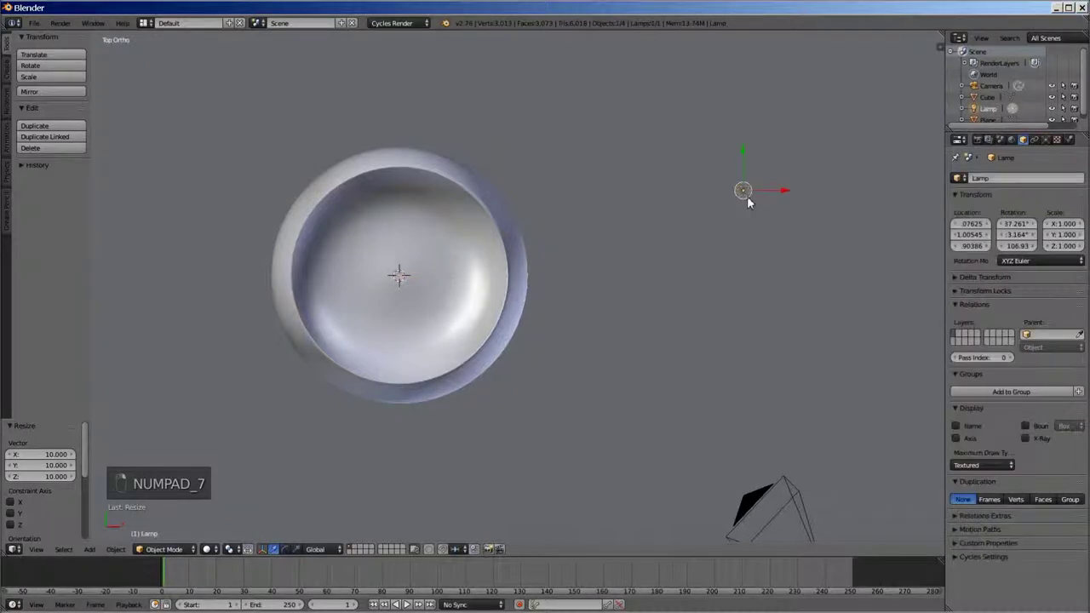
{"action": "left_click_drag", "start_coordinate": [789, 190], "coordinate": [440, 196]}
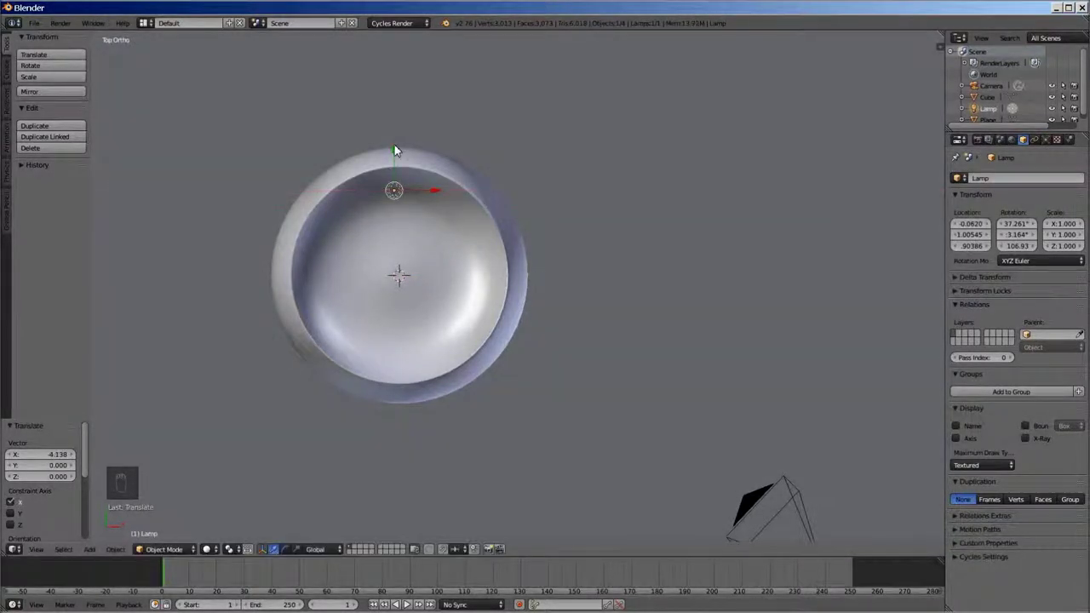
{"action": "left_click_drag", "start_coordinate": [394, 151], "coordinate": [402, 239]}
{"action": "left_click_drag", "start_coordinate": [435, 282], "coordinate": [441, 282]}
- Shift the lamp along X, lower it along Z, then move it along Y from the side
{"action": "key", "text": "KP_1"}
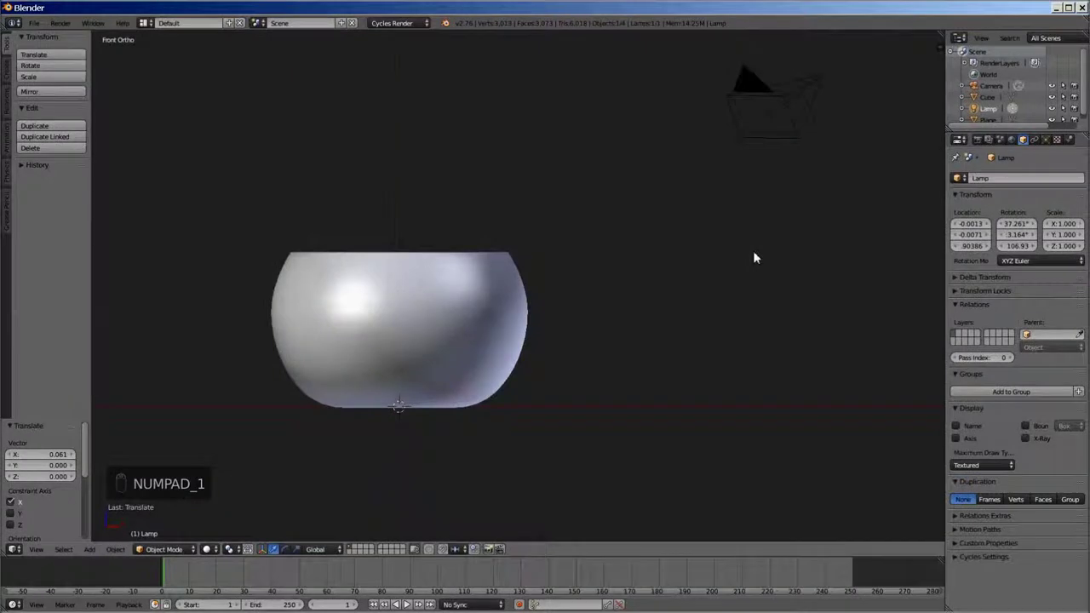
{"action": "scroll", "coordinate": [754, 256], "scroll_direction": "down", "scroll_amount": 3}
{"action": "left_click_drag", "start_coordinate": [499, 110], "coordinate": [648, 112]}
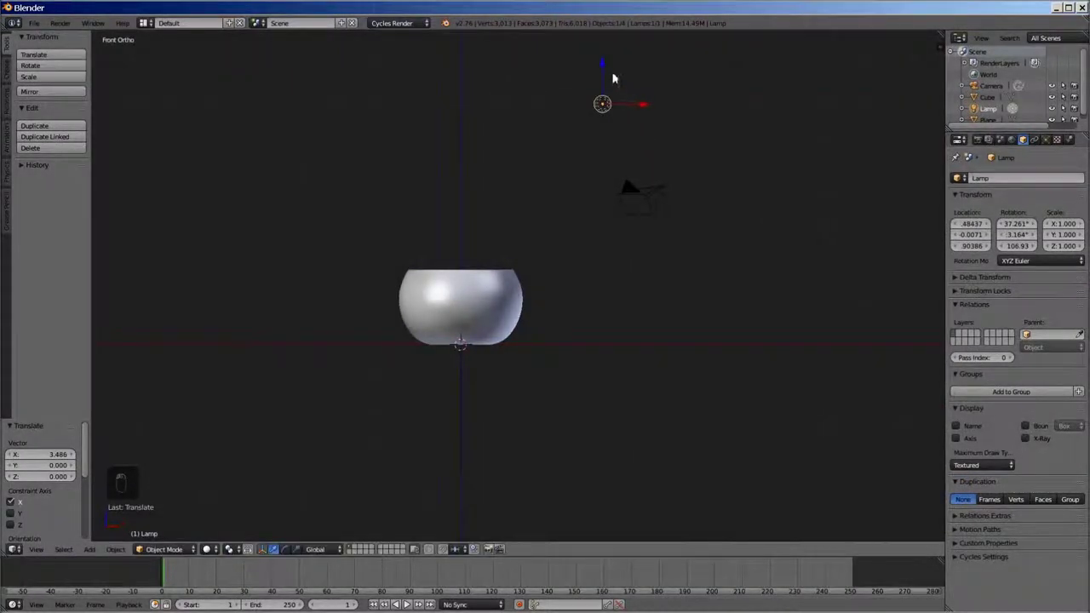
{"action": "left_click_drag", "start_coordinate": [610, 73], "coordinate": [607, 137]}
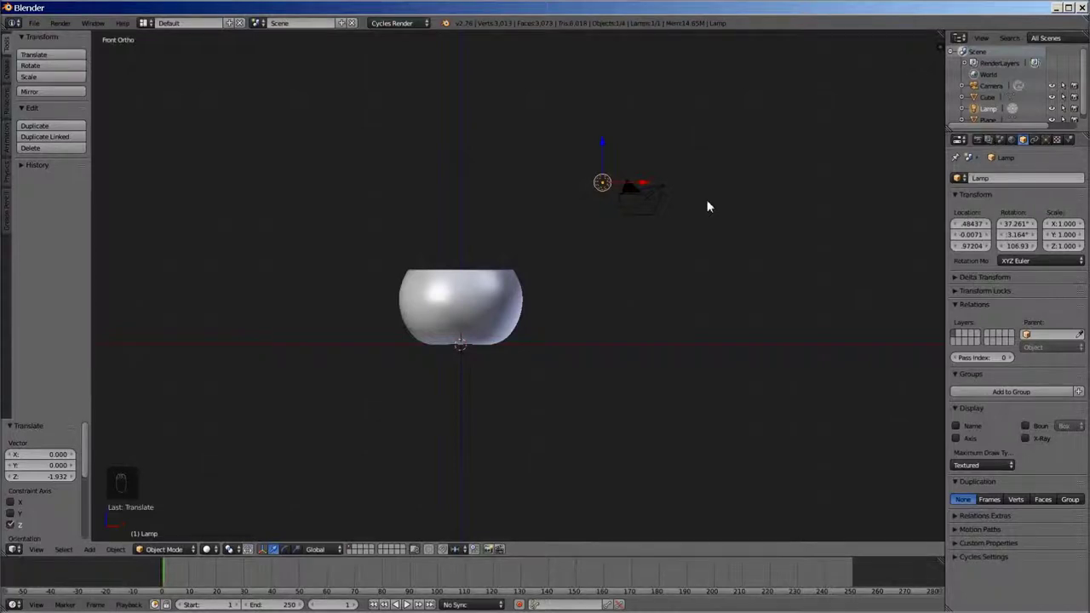
{"action": "key", "text": "KP_3"}
{"action": "left_click_drag", "start_coordinate": [578, 192], "coordinate": [484, 181]}
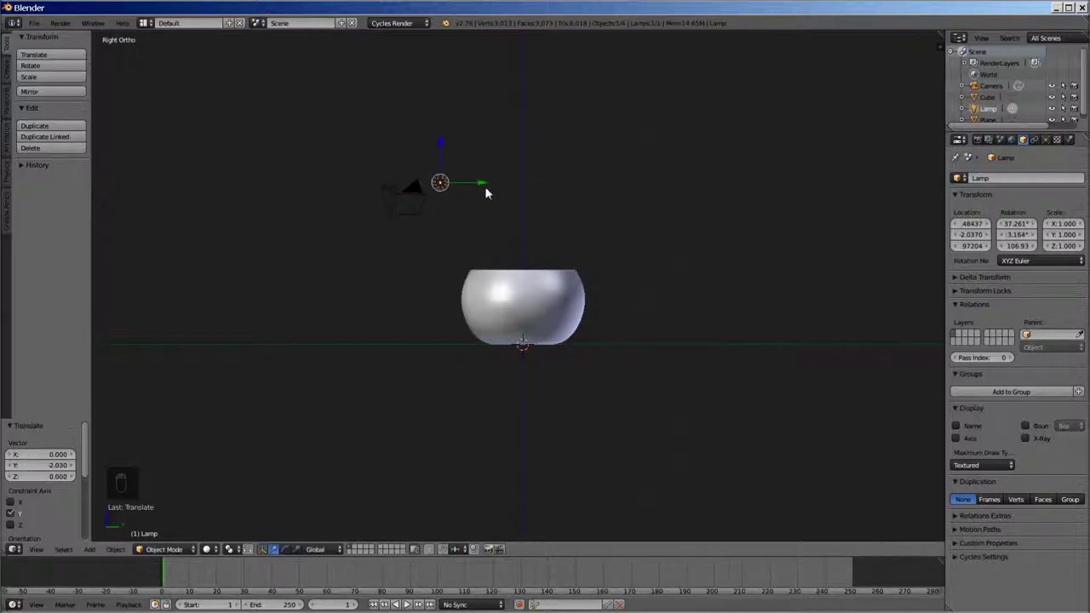
- Give the lamp size 5, enable Use Nodes, and set its emission strength to 2000
{"action": "left_click", "coordinate": [1047, 143]}
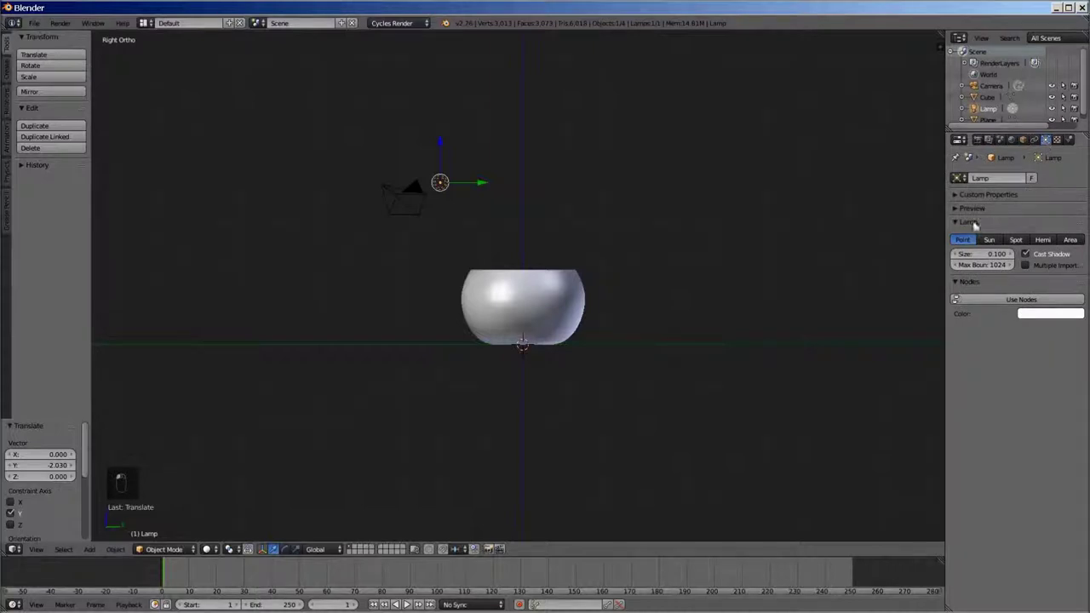
{"action": "left_click", "coordinate": [970, 254]}
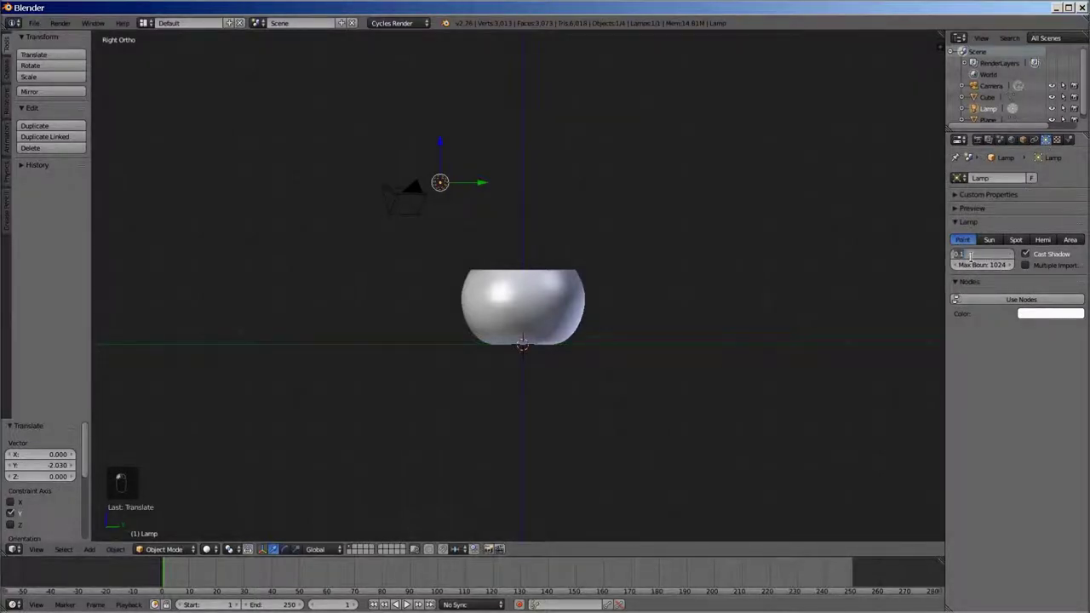
{"action": "type", "text": "5"}
{"action": "key", "text": "Return"}
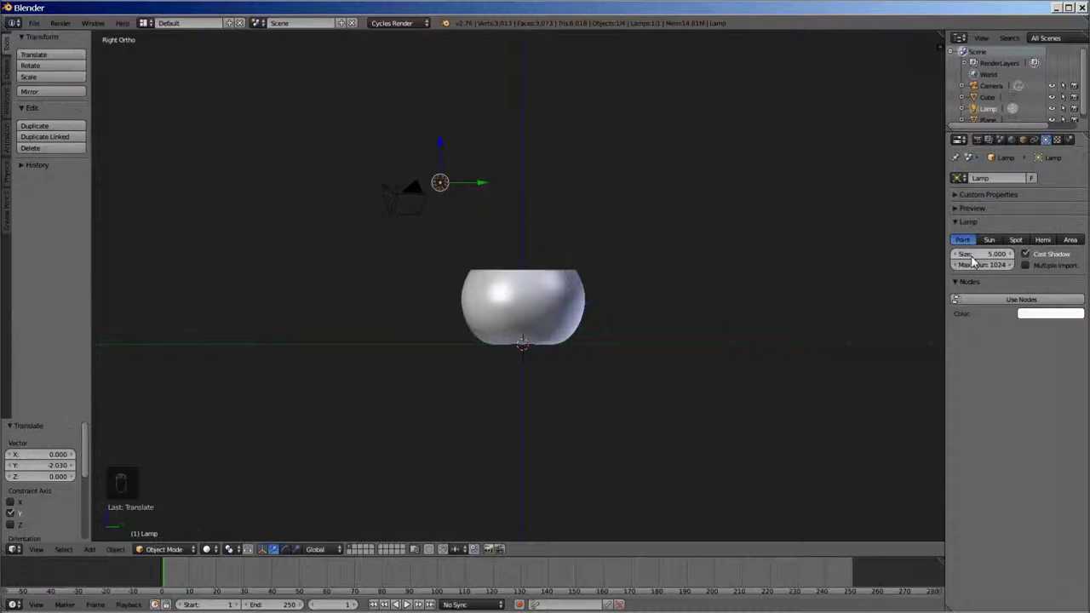
{"action": "left_click", "coordinate": [996, 301]}
{"action": "left_click", "coordinate": [1029, 336]}
{"action": "type", "text": "2000.000"}
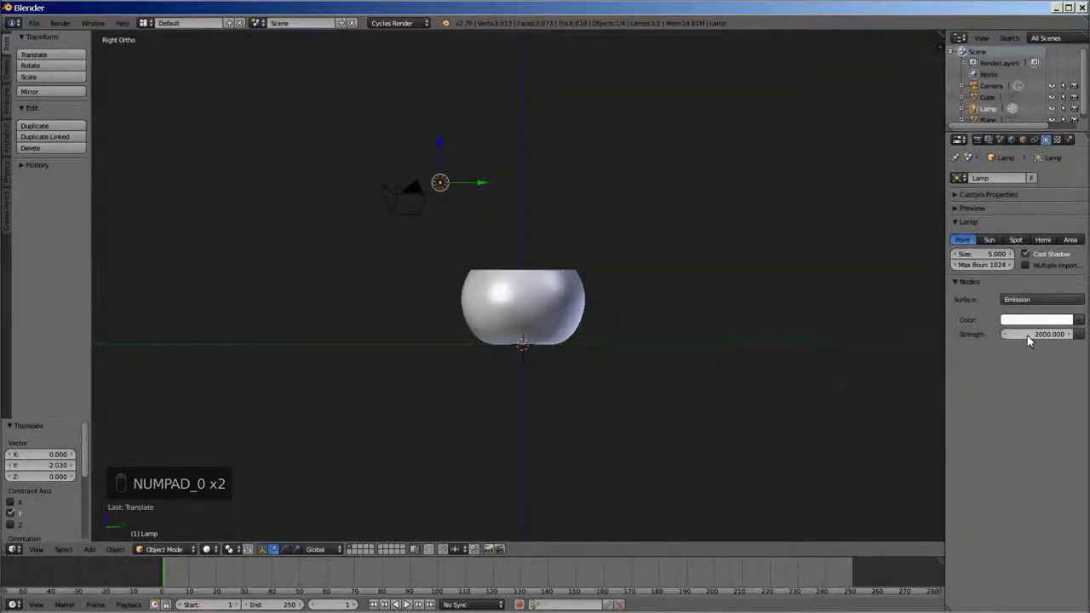
{"action": "left_click", "coordinate": [713, 321]}
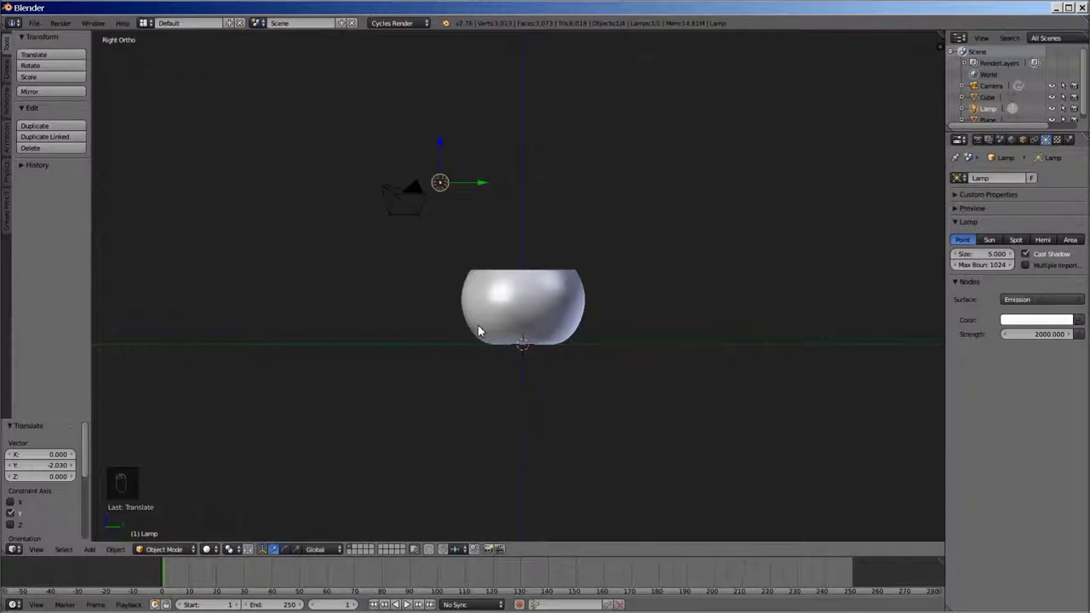
{"action": "middle_click_drag", "start_coordinate": [479, 331], "coordinate": [527, 314]}
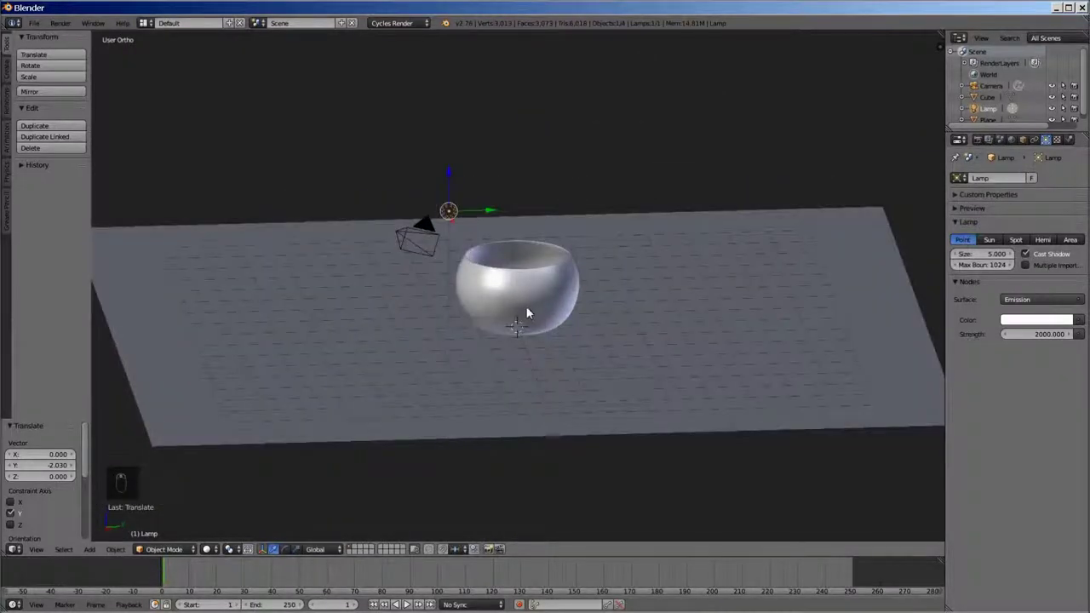
- Give the bowl a node-based Glass BSDF material tinted light blue
{"action": "right_click", "coordinate": [526, 298]}
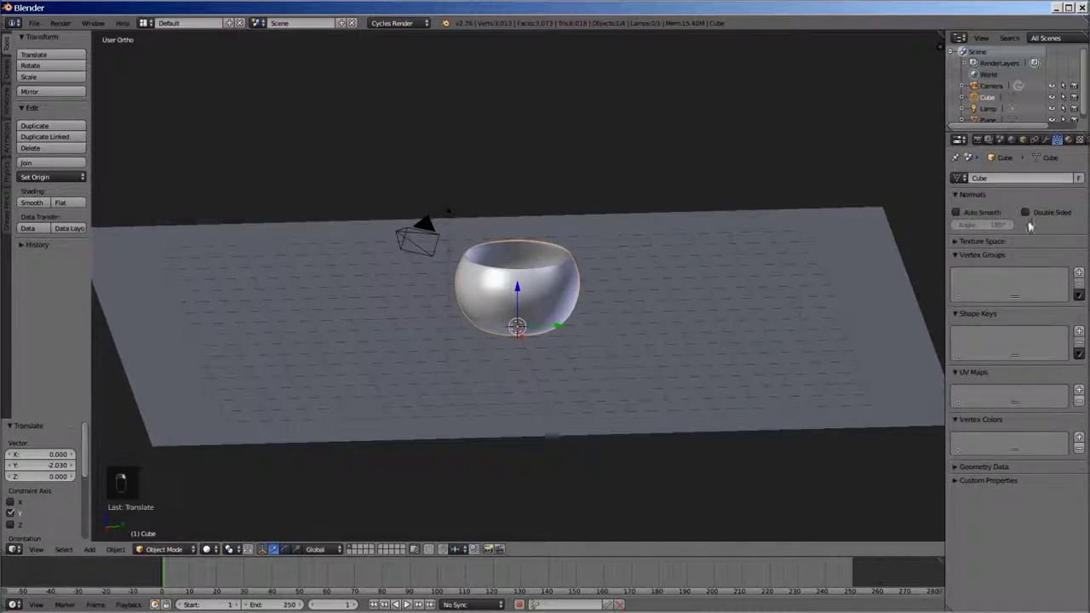
{"action": "left_click", "coordinate": [1070, 140]}
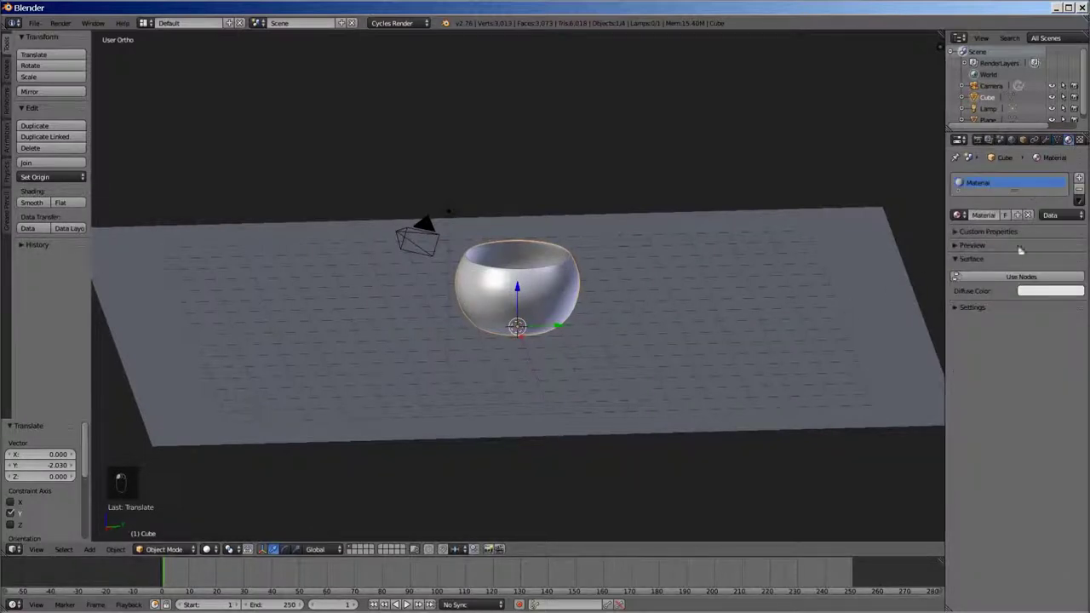
{"action": "left_click", "coordinate": [994, 278]}
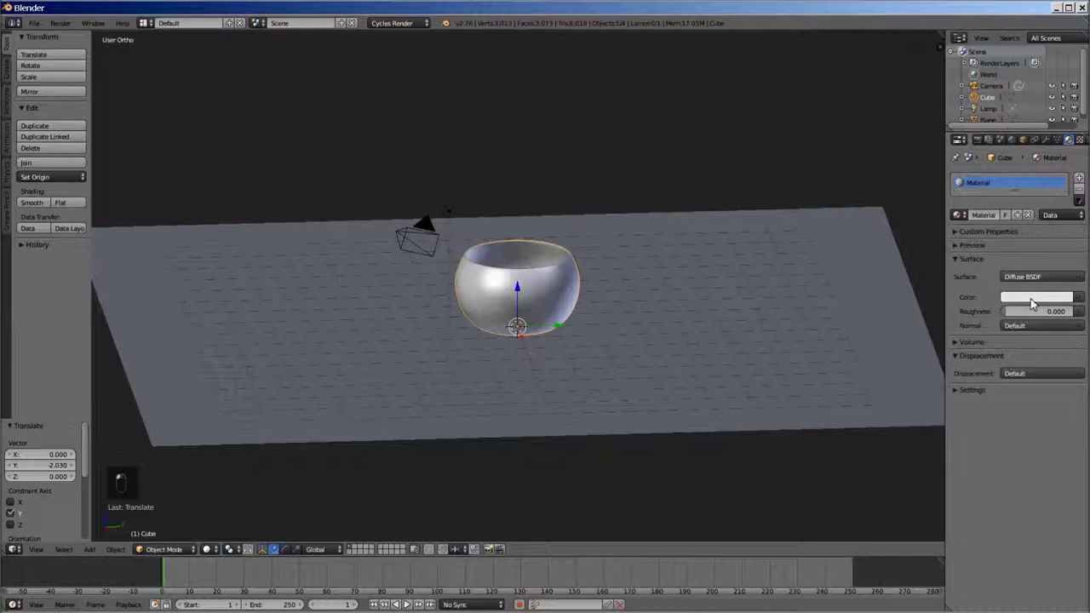
{"action": "left_click", "coordinate": [1030, 278]}
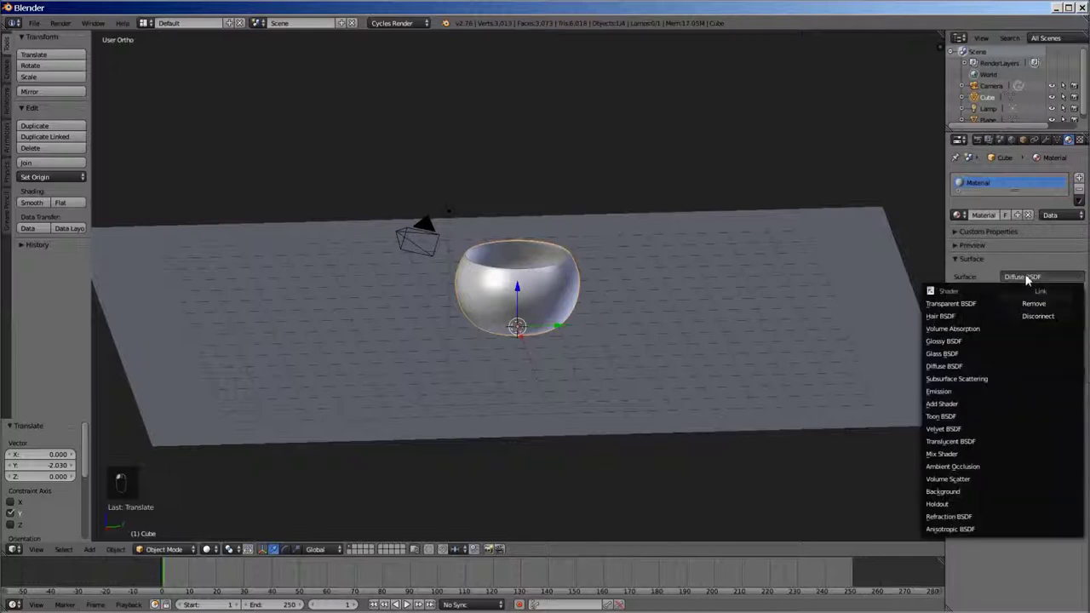
{"action": "left_click", "coordinate": [952, 354]}
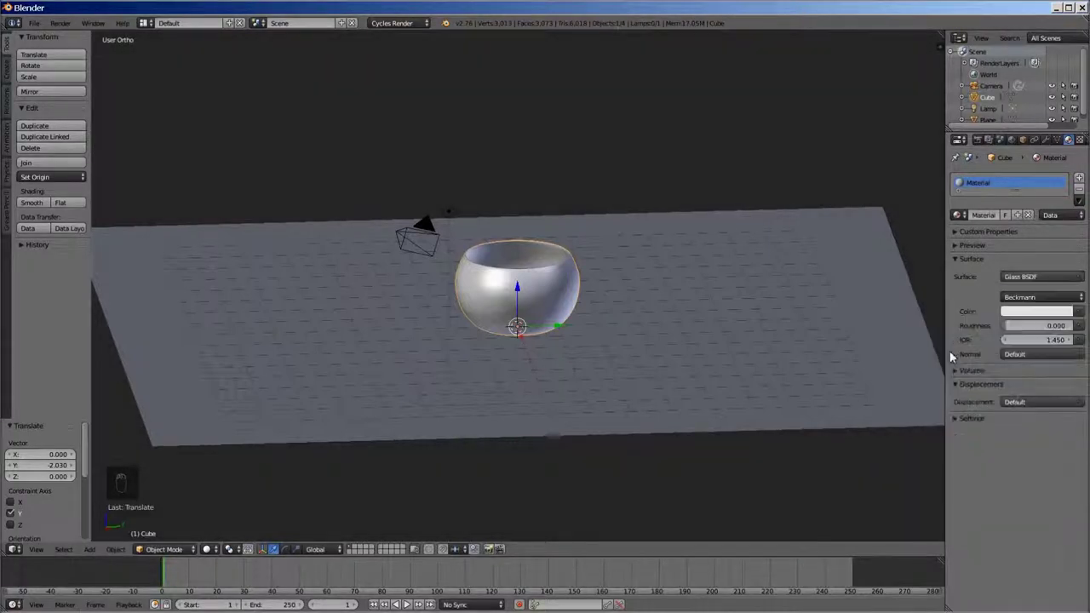
{"action": "left_click", "coordinate": [1028, 315]}
{"action": "left_click", "coordinate": [1013, 189]}
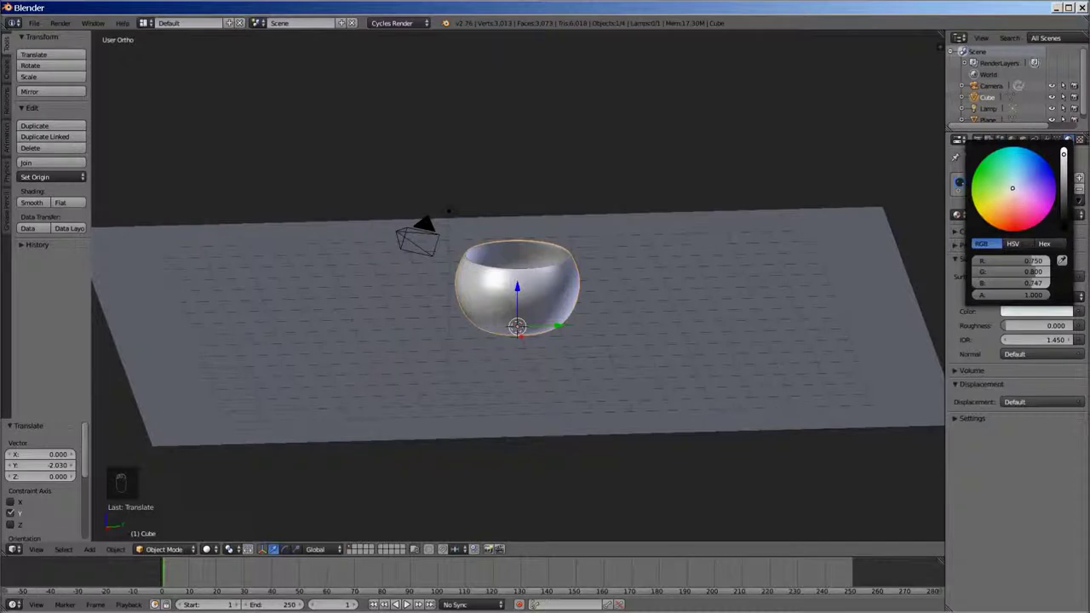
{"action": "left_click_drag", "start_coordinate": [1013, 188], "coordinate": [1015, 181]}
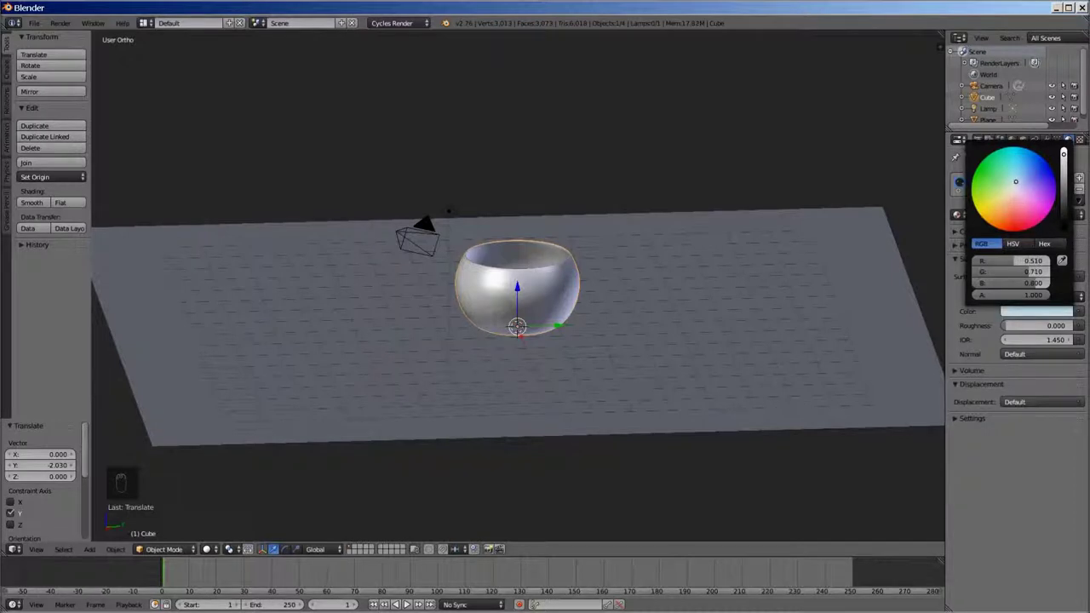
- Add a new Diffuse BSDF material, Material.001, to the floor plane and view through the camera
{"action": "right_click", "coordinate": [645, 368]}
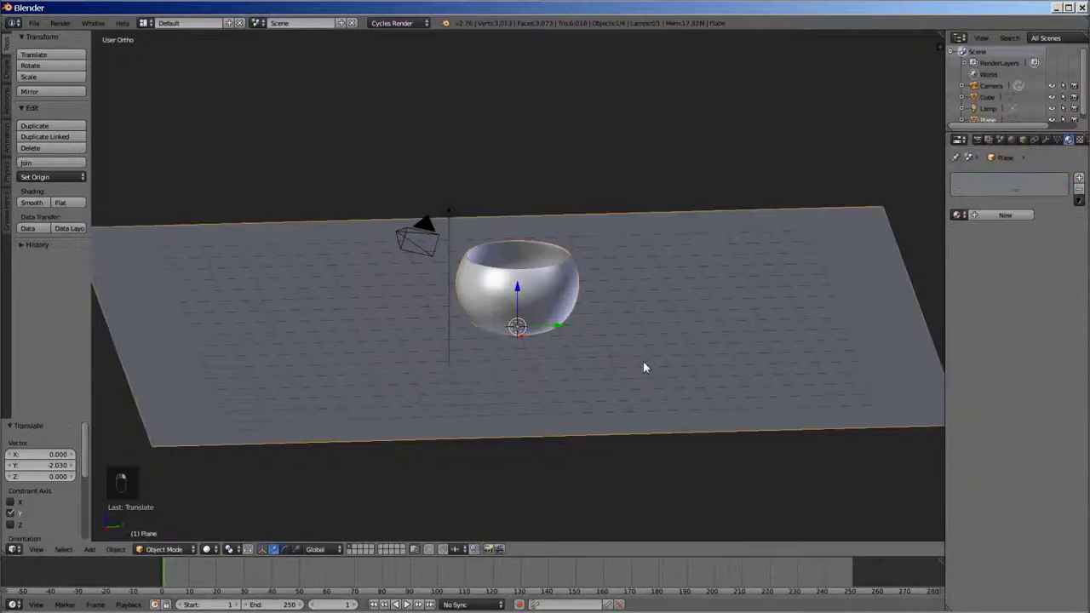
{"action": "left_click", "coordinate": [1005, 214]}
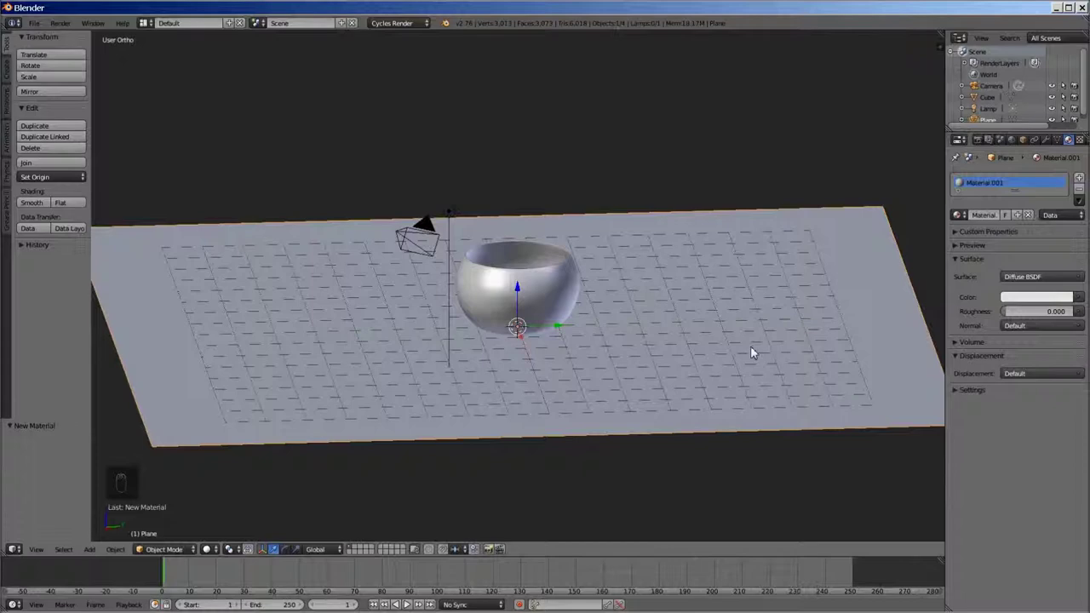
{"action": "key", "text": "KP_0"}
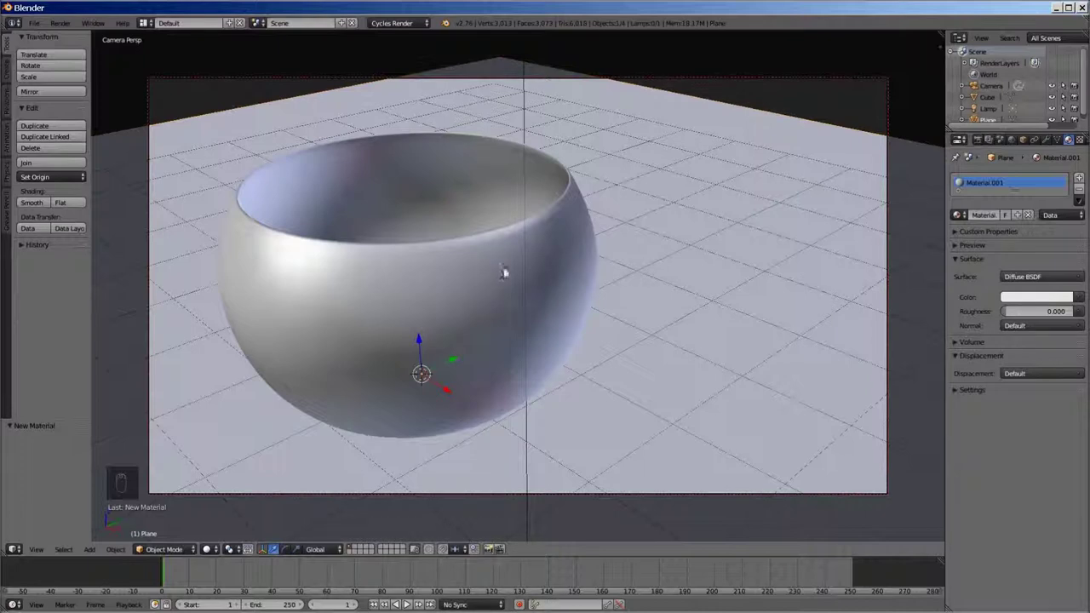
- Switch the viewport to Rendered shading and make the World background colour blue
{"action": "left_click", "coordinate": [208, 550]}
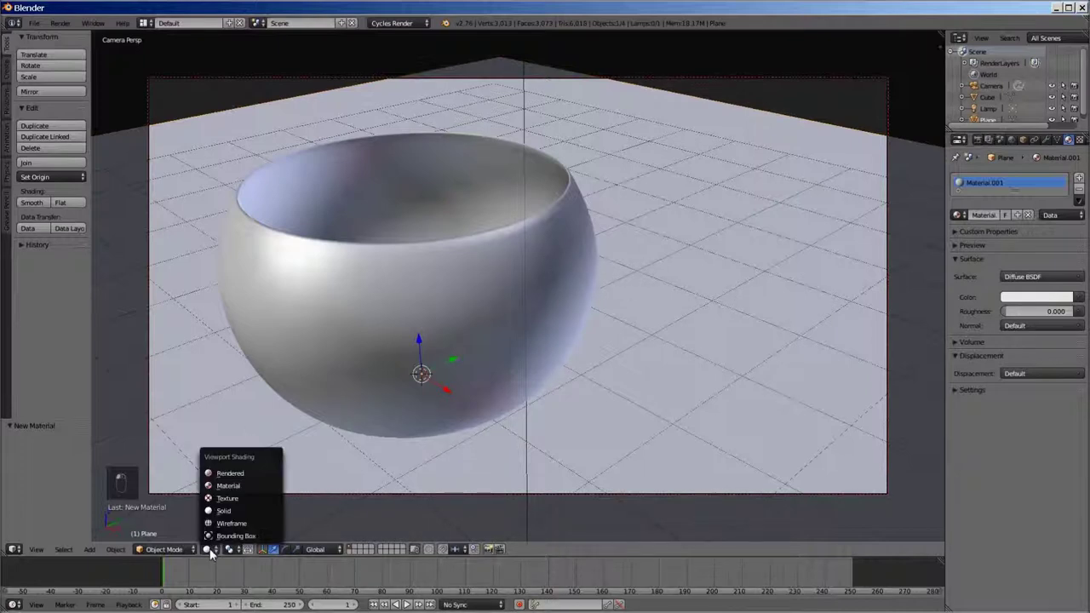
{"action": "left_click", "coordinate": [229, 473]}
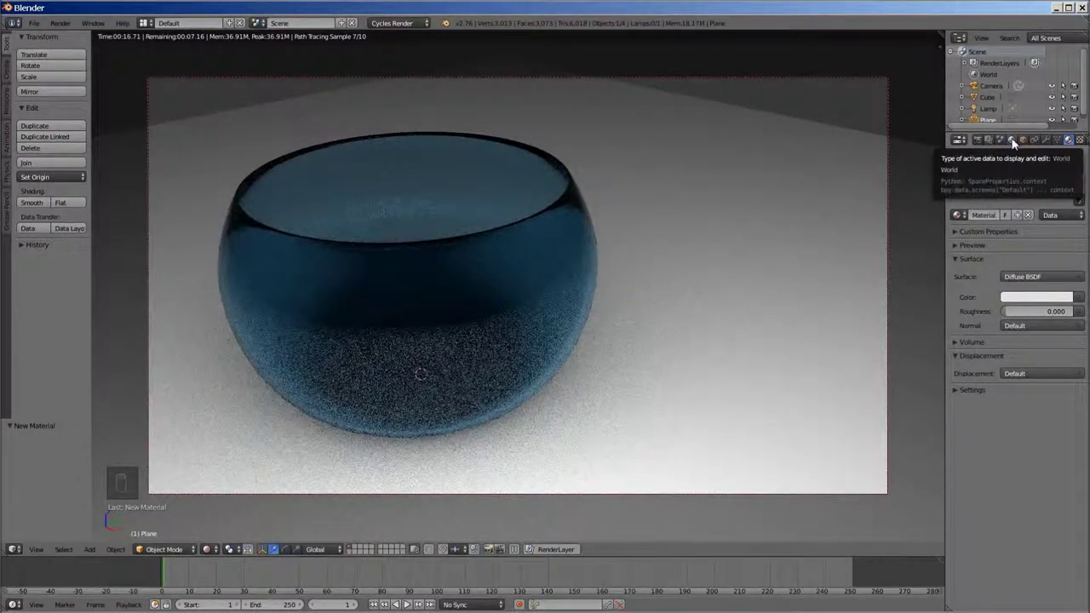
{"action": "left_click", "coordinate": [1013, 140]}
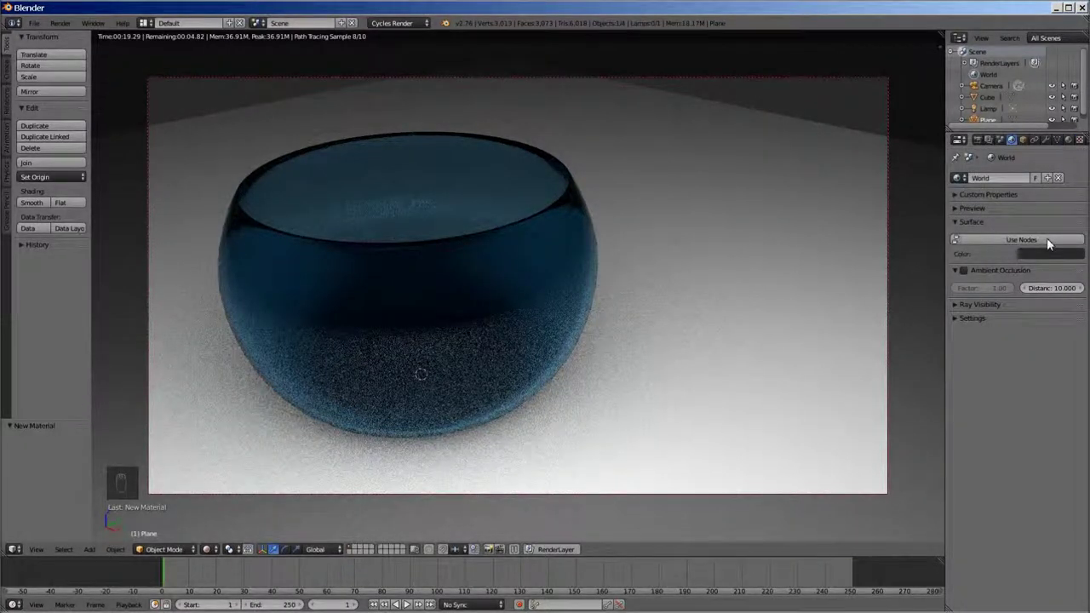
{"action": "left_click", "coordinate": [1047, 253]}
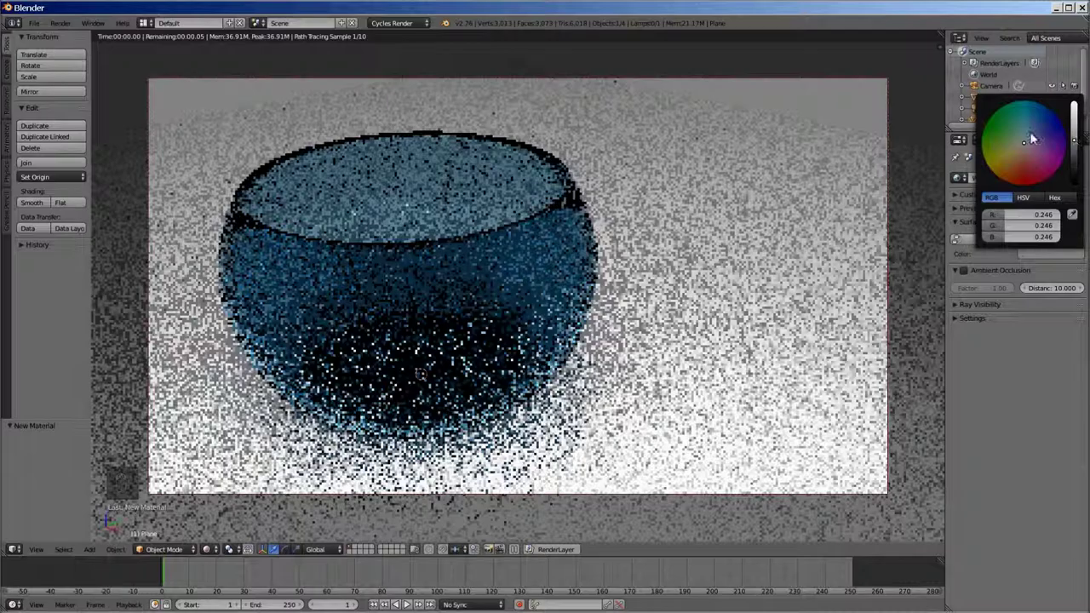
{"action": "left_click_drag", "start_coordinate": [1032, 138], "coordinate": [1032, 125]}
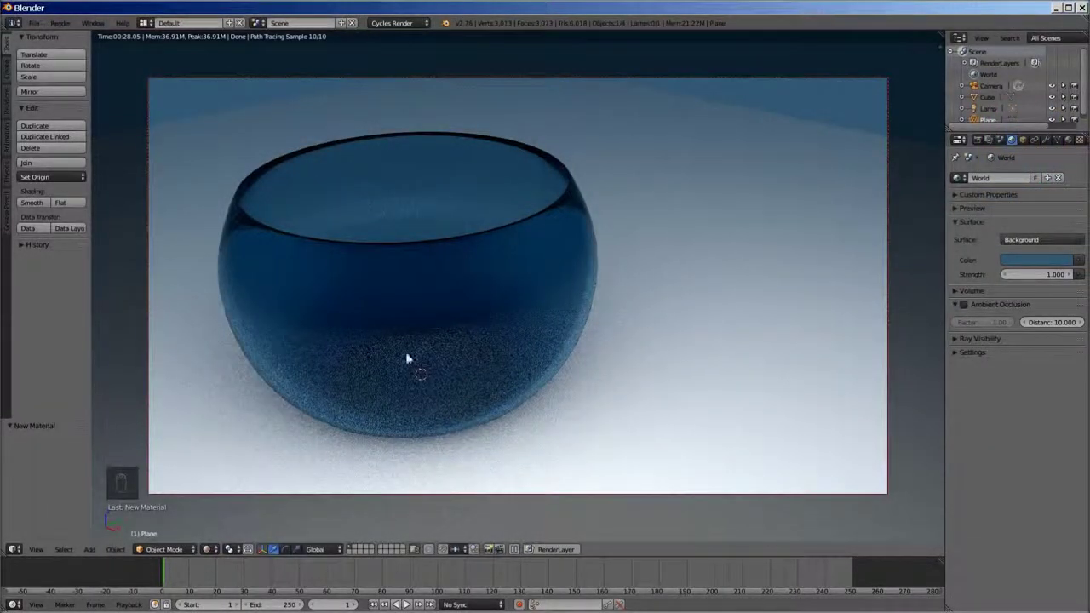
- Set the viewport back to Solid shading, then Save As 'Glass Bowl' on the Desktop
{"action": "left_click", "coordinate": [207, 550]}
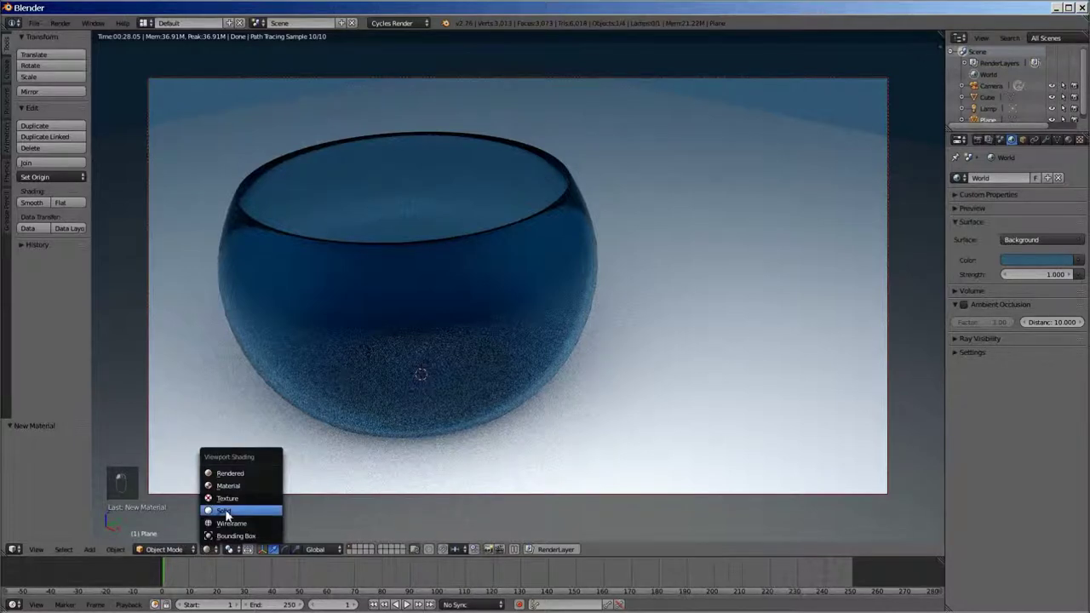
{"action": "left_click", "coordinate": [226, 510]}
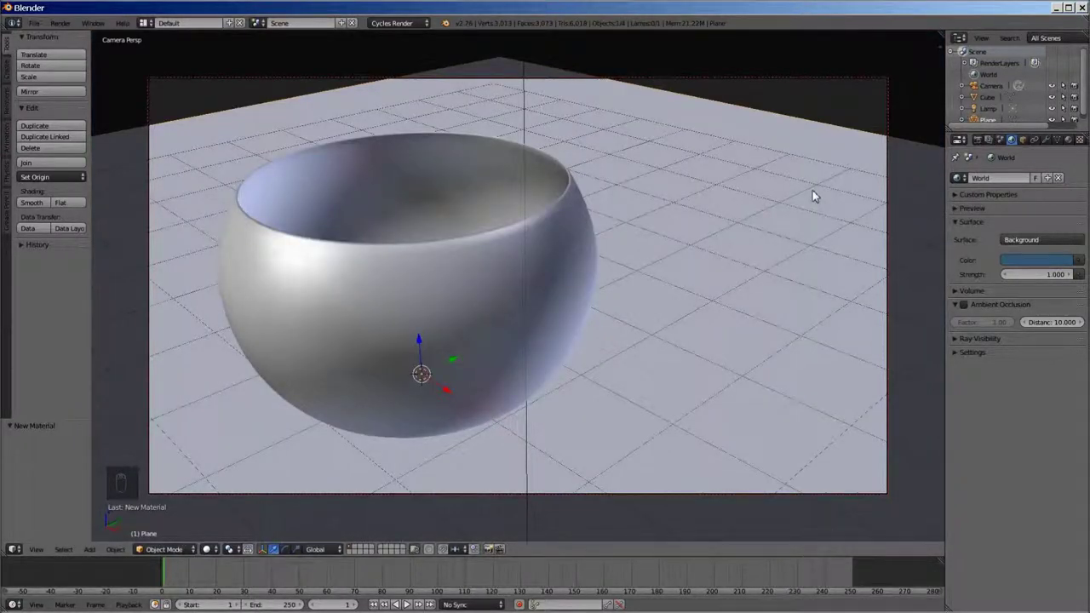
{"action": "left_click", "coordinate": [34, 23]}
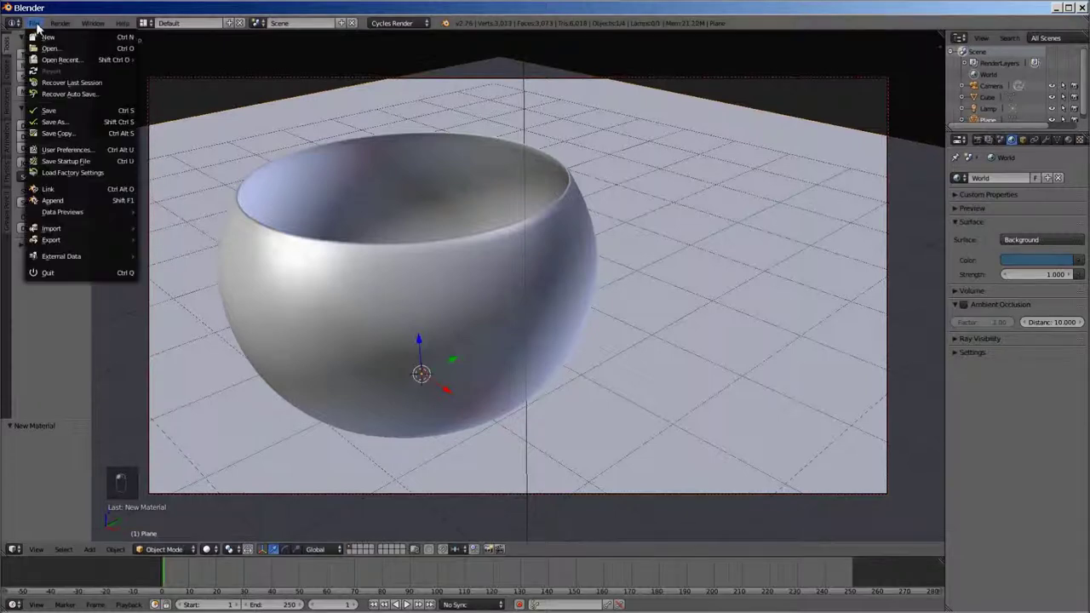
{"action": "left_click", "coordinate": [38, 126]}
{"action": "left_click", "coordinate": [33, 155]}
{"action": "left_click", "coordinate": [184, 65]}
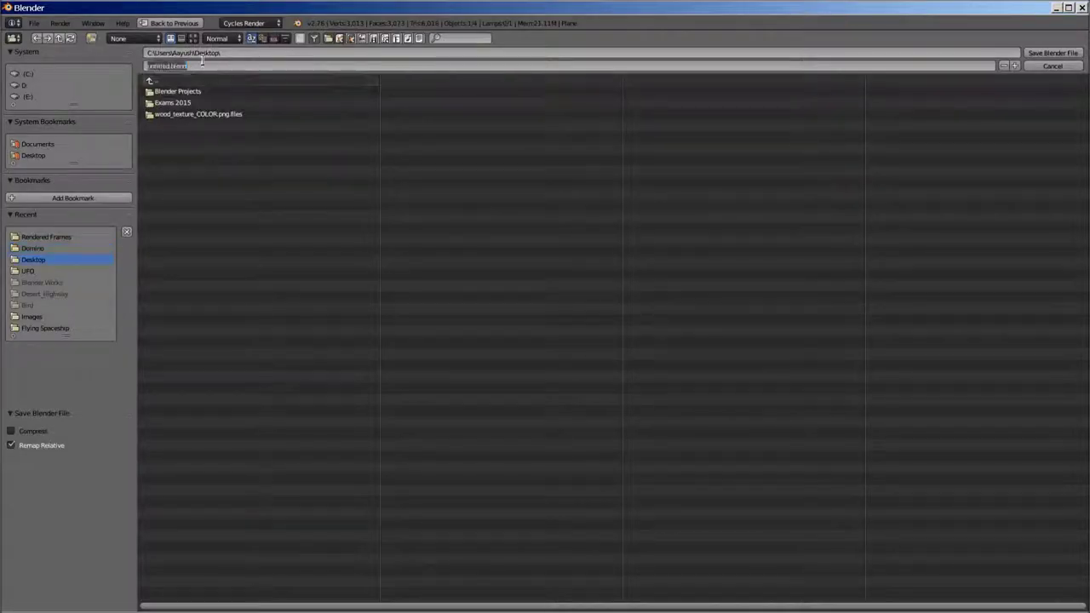
{"action": "type", "text": "Glass Bowl"}
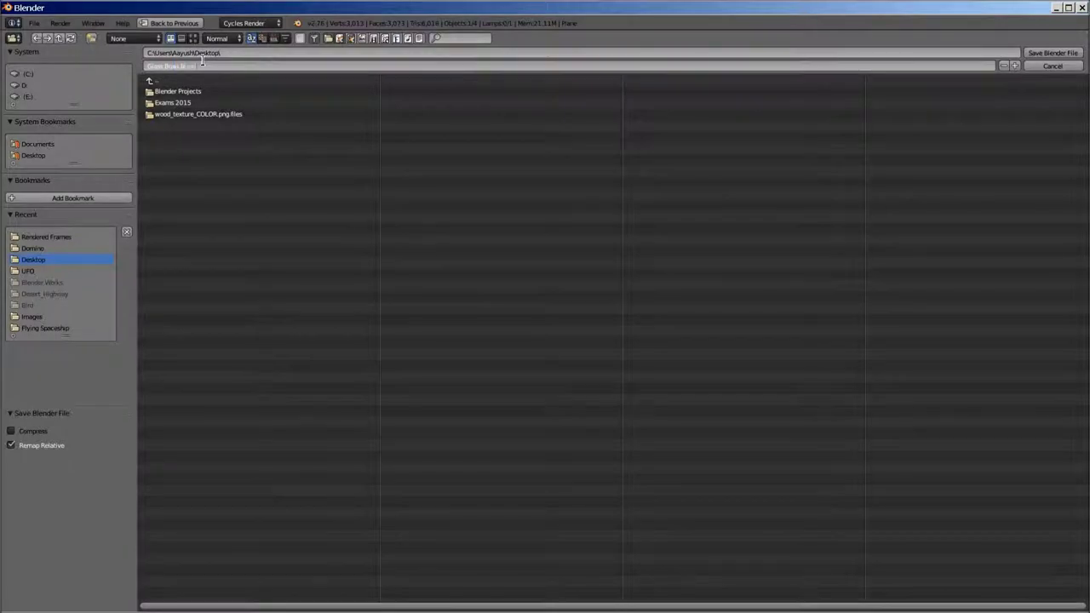
{"action": "key", "text": "Return"}
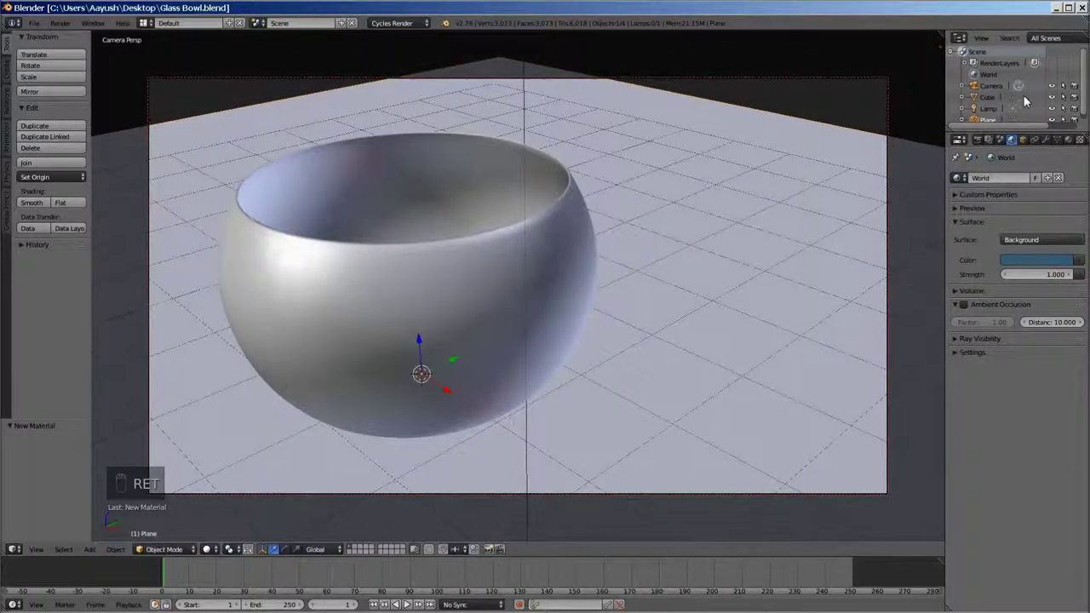
- Expand the Sampling settings and set Render samples to 2000
{"action": "left_click", "coordinate": [978, 141]}
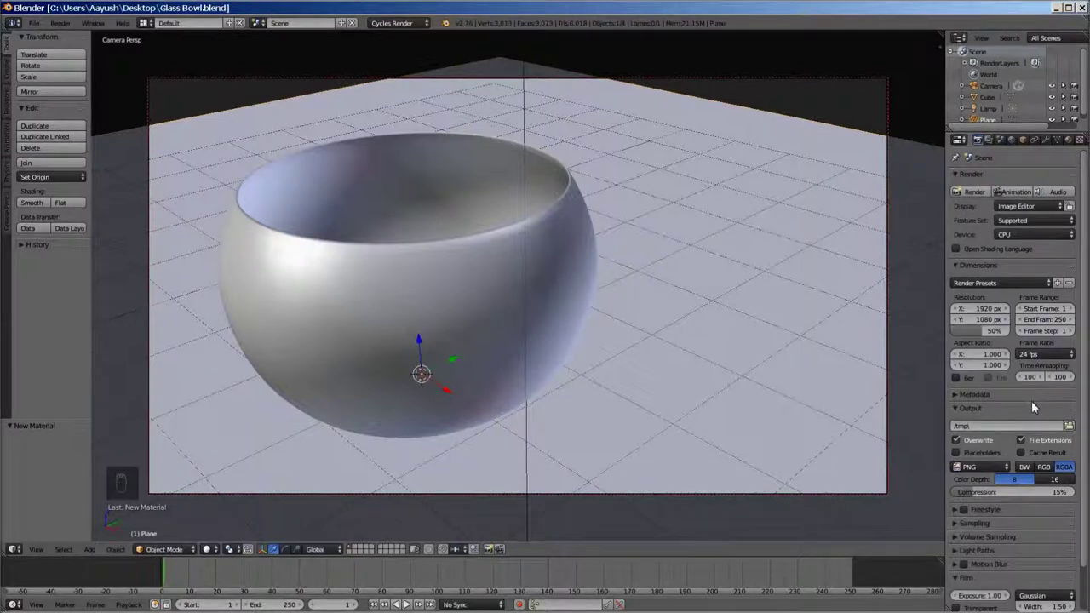
{"action": "scroll", "coordinate": [1032, 400], "scroll_direction": "down", "scroll_amount": 2}
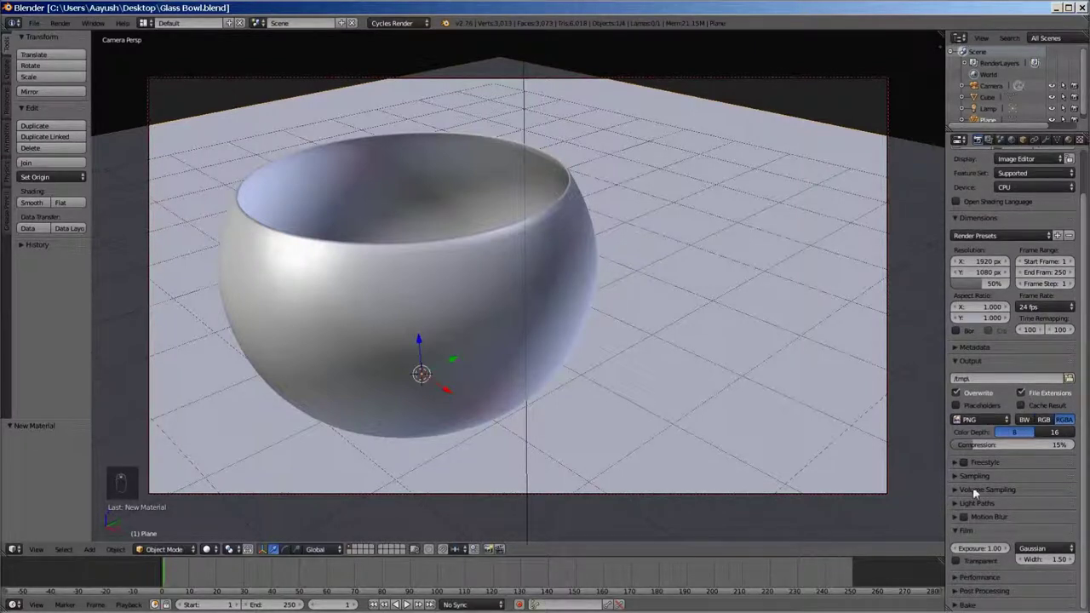
{"action": "left_click", "coordinate": [956, 478]}
{"action": "scroll", "coordinate": [988, 475], "scroll_direction": "down", "scroll_amount": 4}
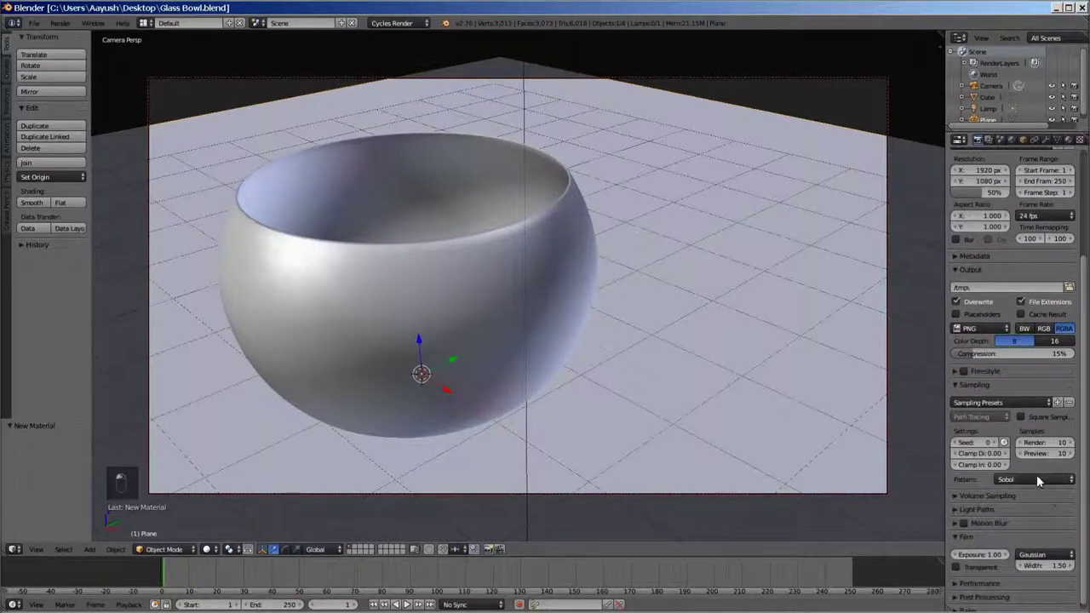
{"action": "scroll", "coordinate": [1036, 477], "scroll_direction": "down", "scroll_amount": 1}
{"action": "left_click", "coordinate": [1032, 436]}
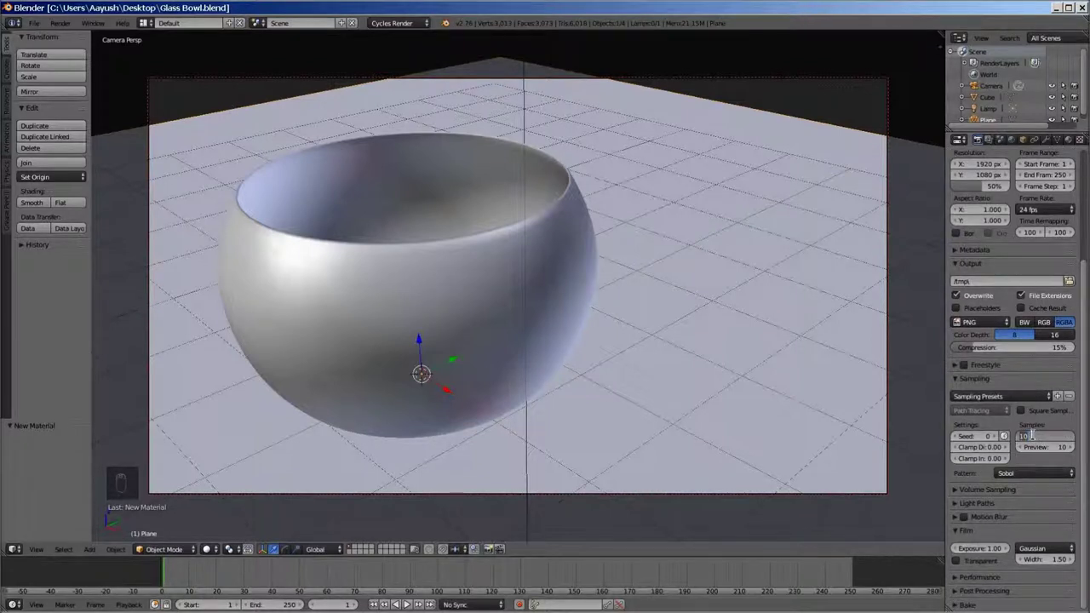
{"action": "type", "text": "2000"}
{"action": "key", "text": "Return"}
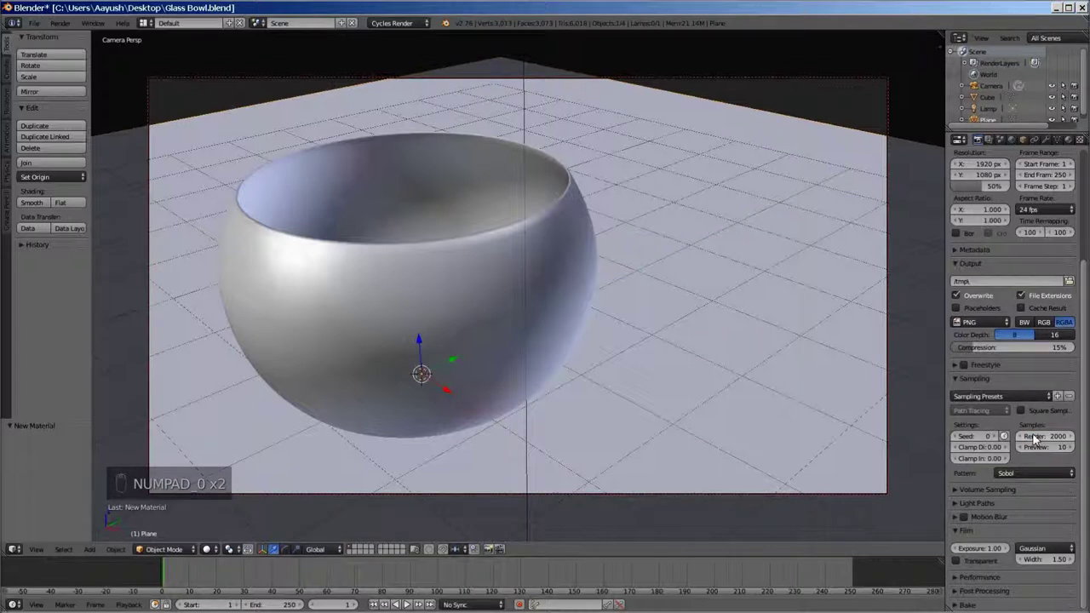
- Set Clamp Indirect to 1.00 and start the final render
{"action": "left_click", "coordinate": [977, 458]}
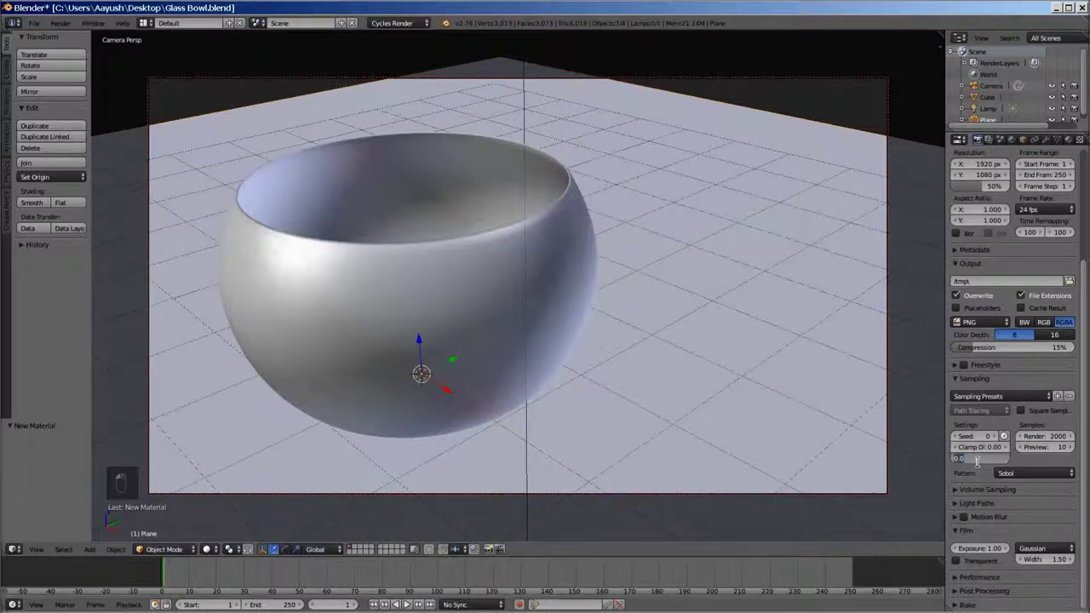
{"action": "key", "text": "Return"}
{"action": "scroll", "coordinate": [977, 458], "scroll_direction": "up", "scroll_amount": 1, "text": "ctrl"}
{"action": "scroll", "coordinate": [1010, 391], "scroll_direction": "up", "scroll_amount": 5}
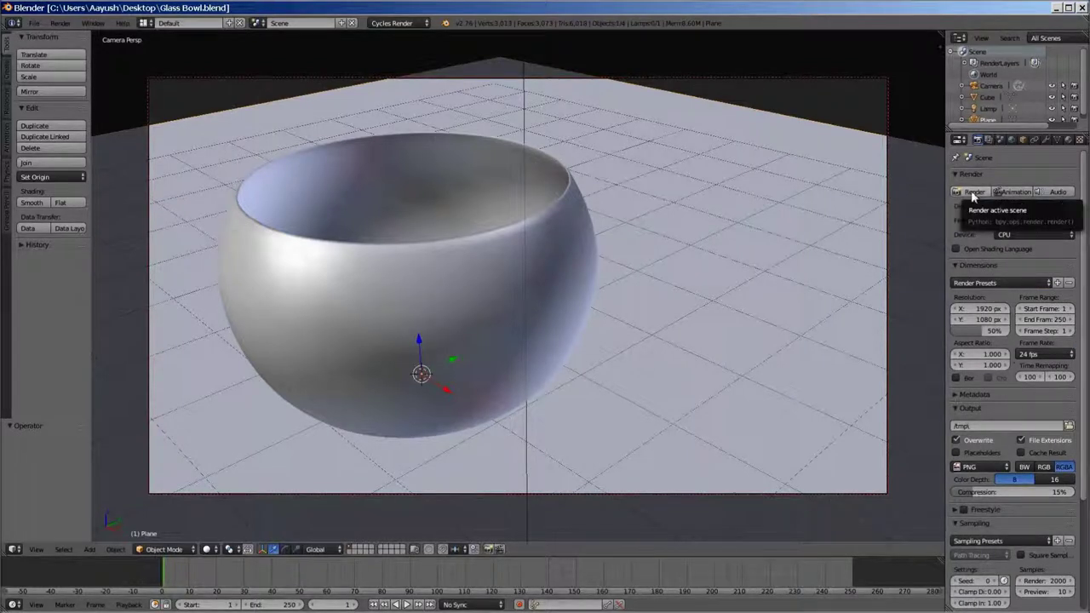
{"action": "left_click", "coordinate": [971, 190]}
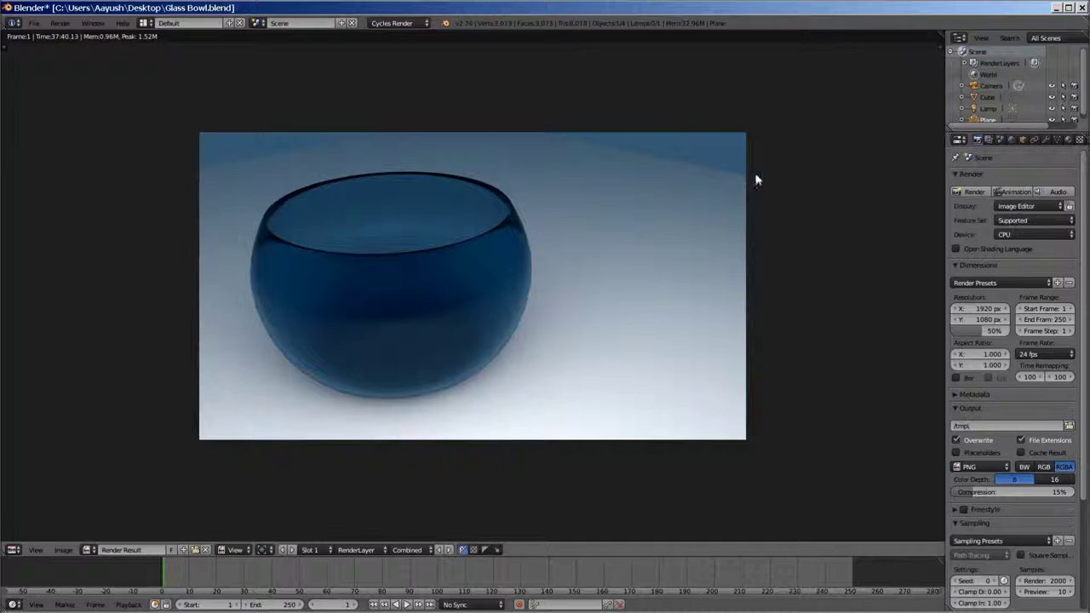
- Choose Image > Save As Image to save the finished render
{"action": "left_click", "coordinate": [62, 551]}
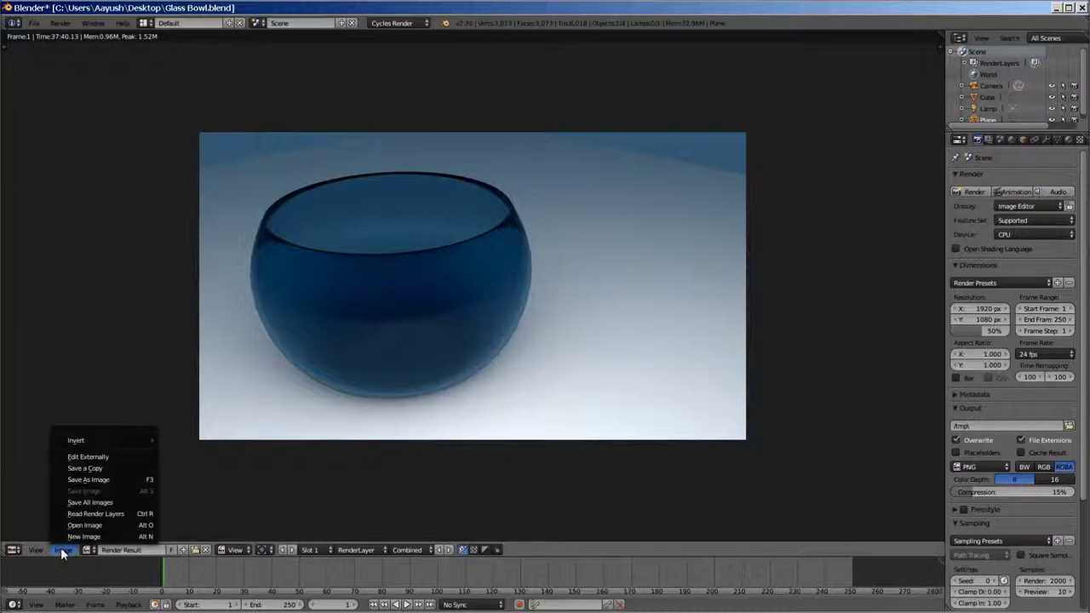
{"action": "left_click", "coordinate": [88, 480]}
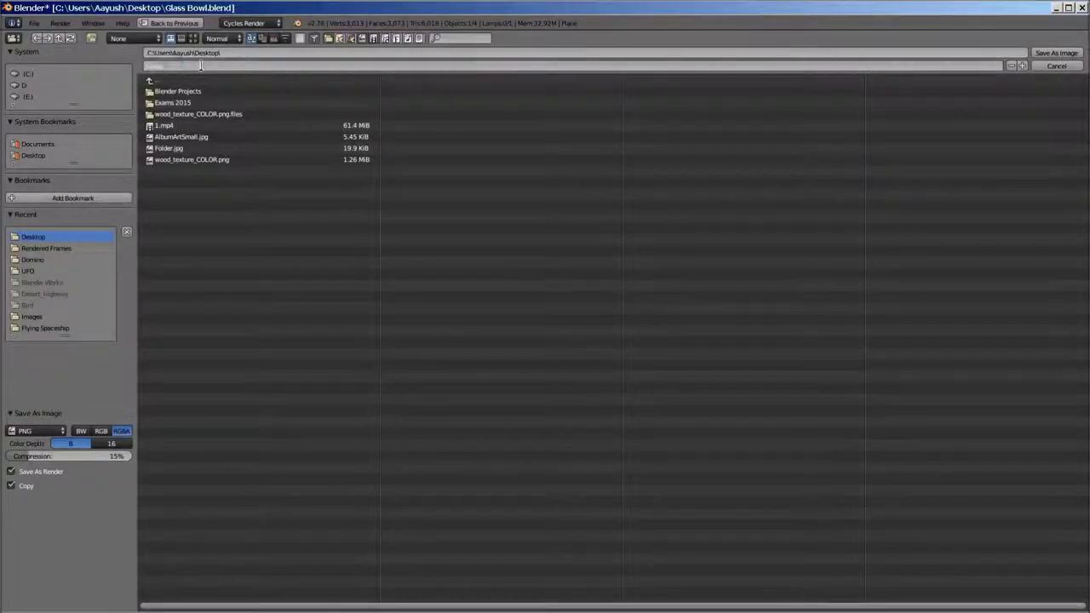